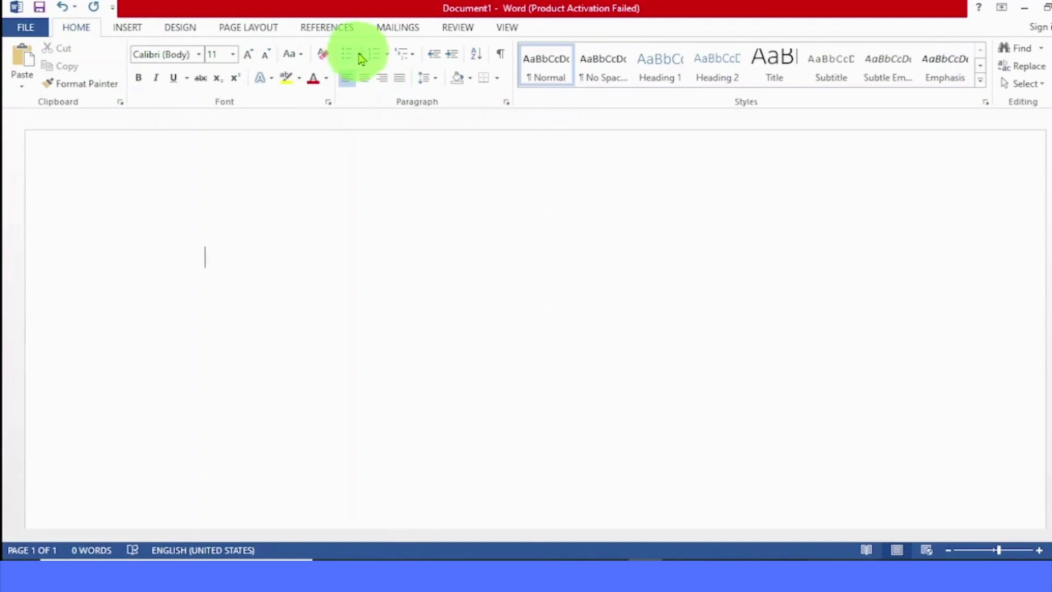
# Step: Define a new bullet using the solid heart from the Symbol font, character code 169
pyautogui.click(360, 54)
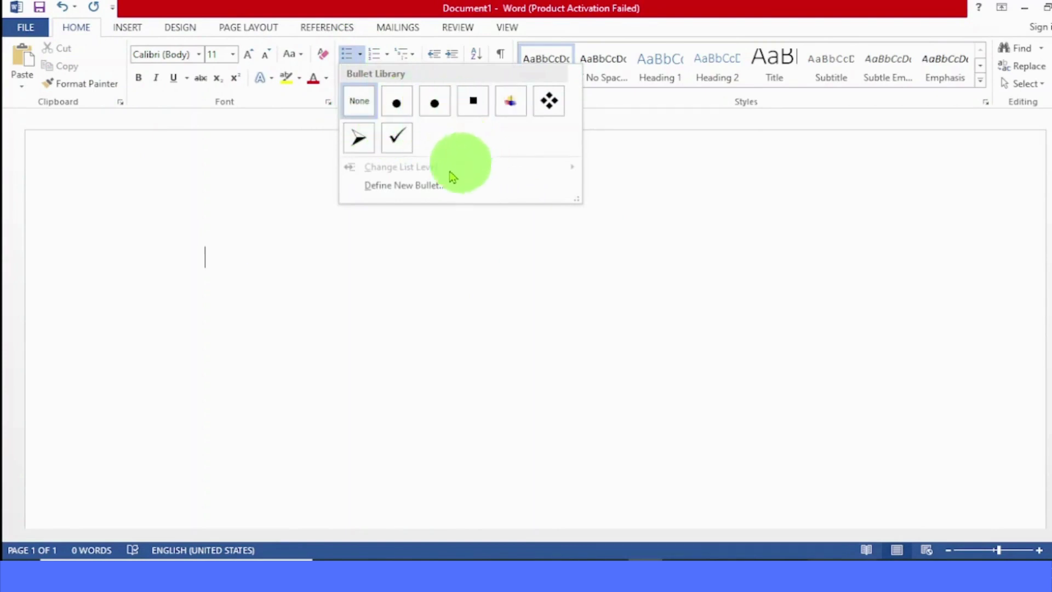
pyautogui.click(424, 187)
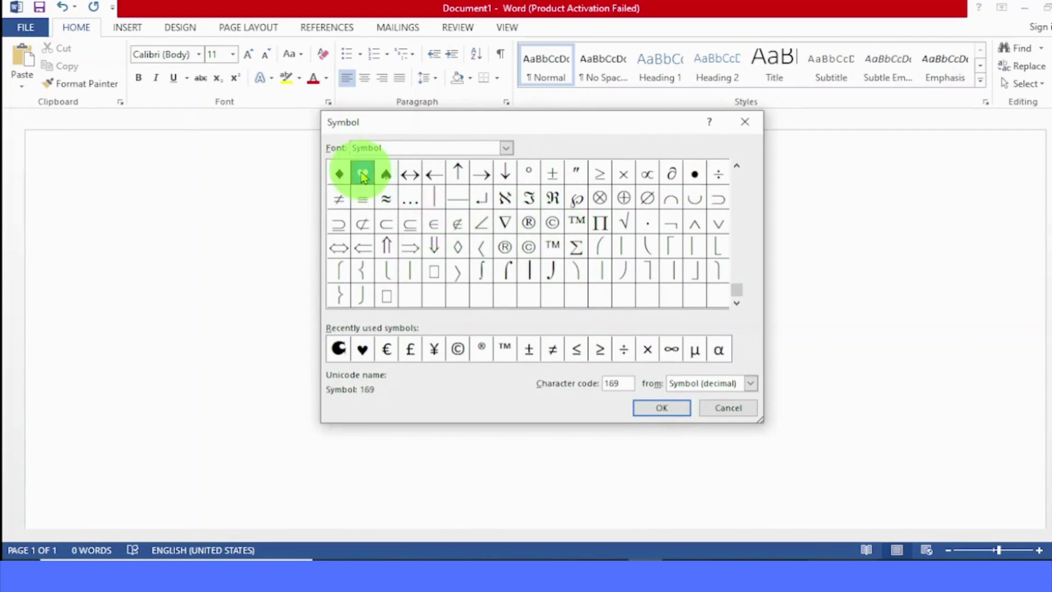
pyautogui.click(661, 410)
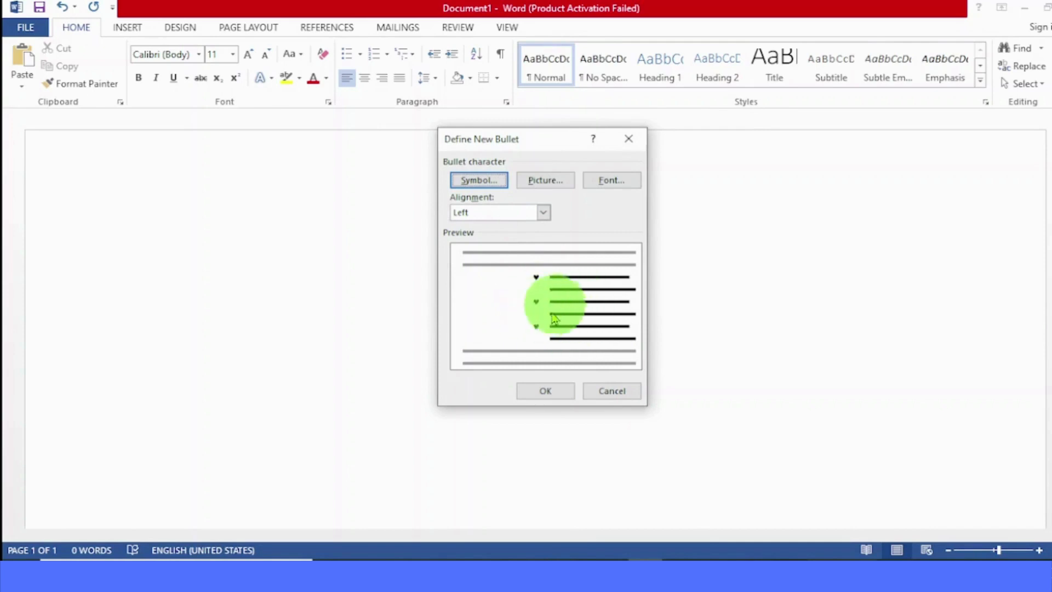
pyautogui.click(550, 392)
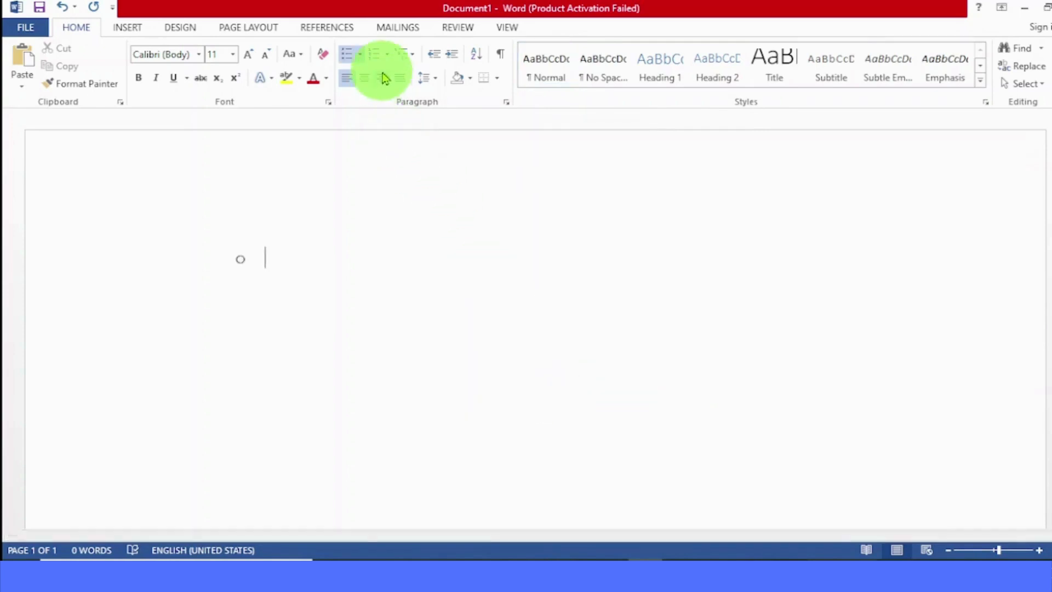
# Step: Define a new picture bullet from the asterisk GIF stored in a Desktop folder, working offline
pyautogui.click(361, 56)
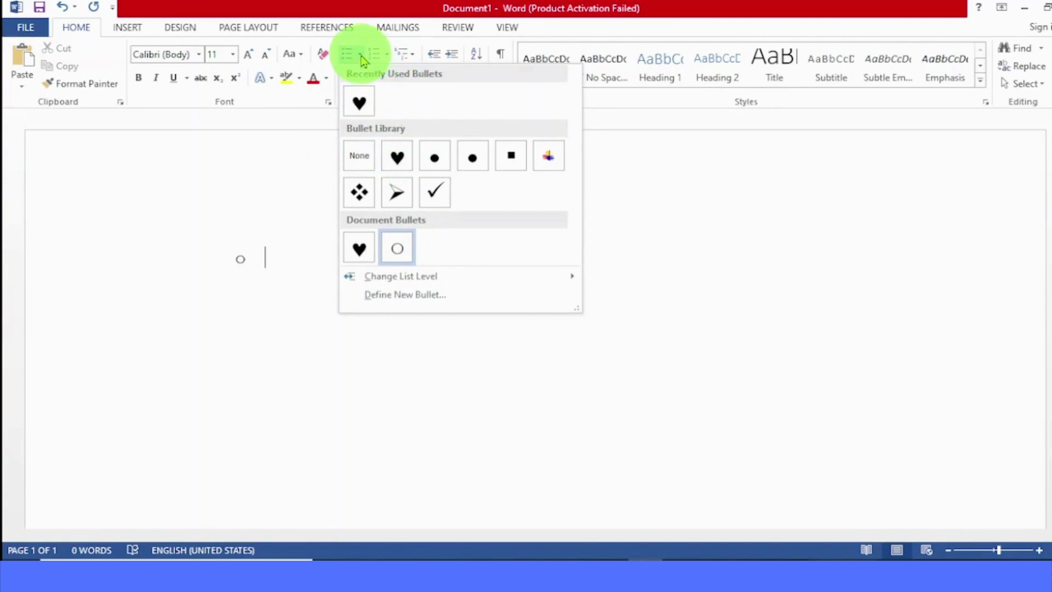
pyautogui.click(397, 298)
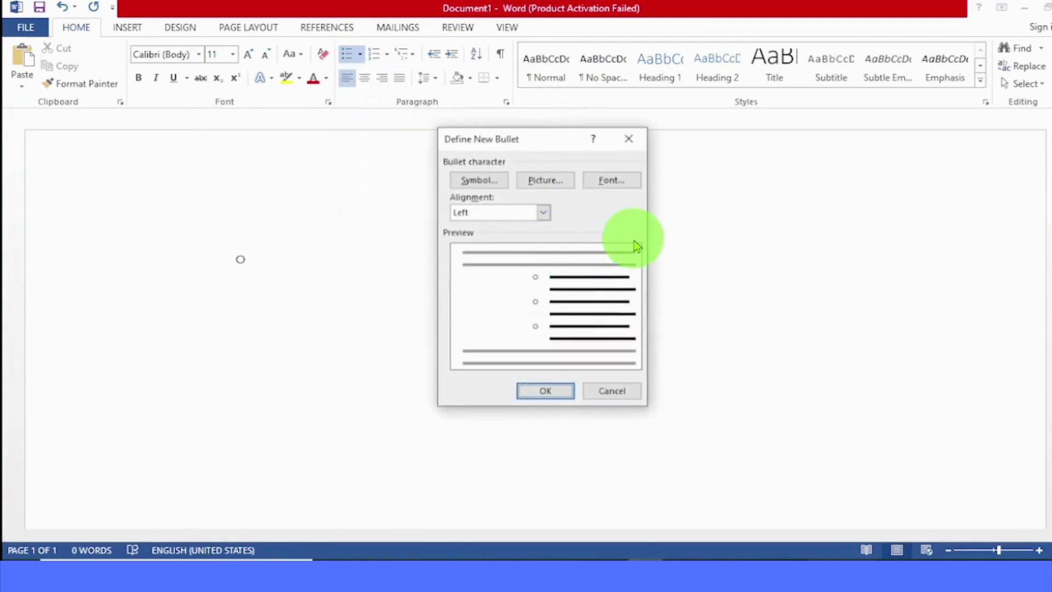
pyautogui.click(535, 185)
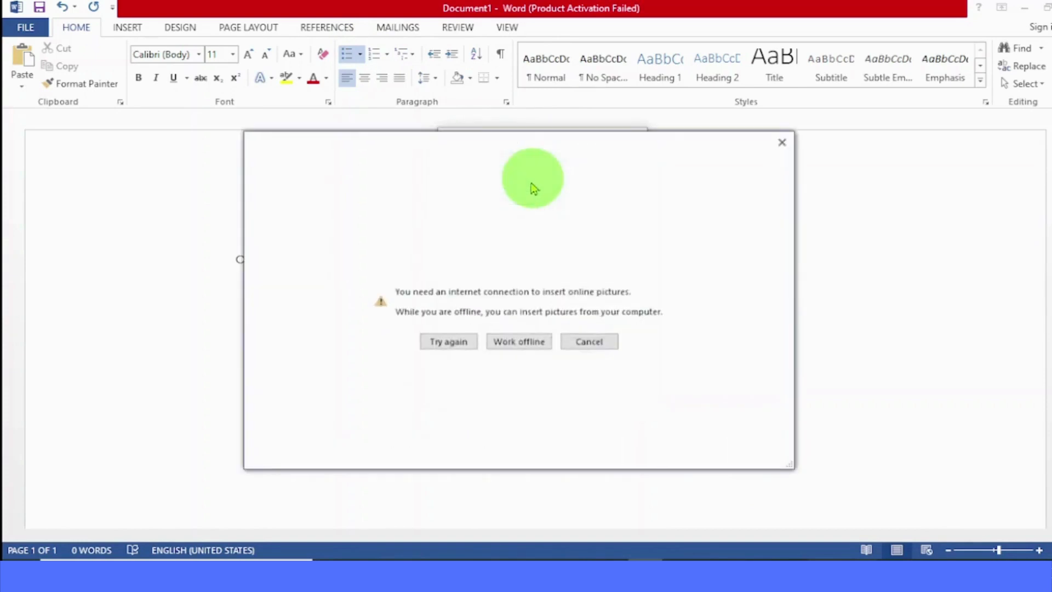
pyautogui.click(521, 345)
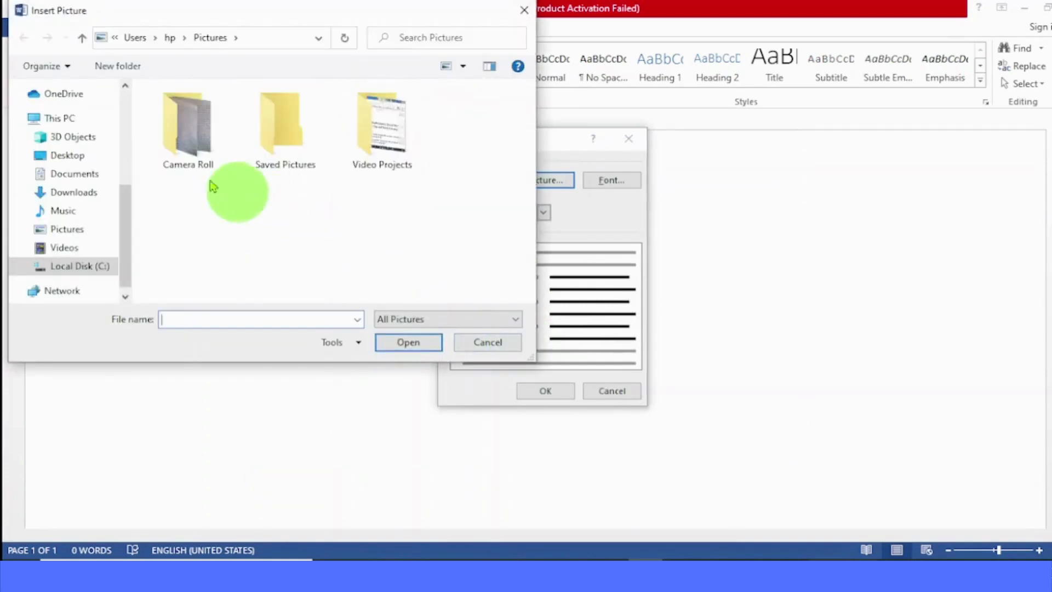
pyautogui.click(77, 156)
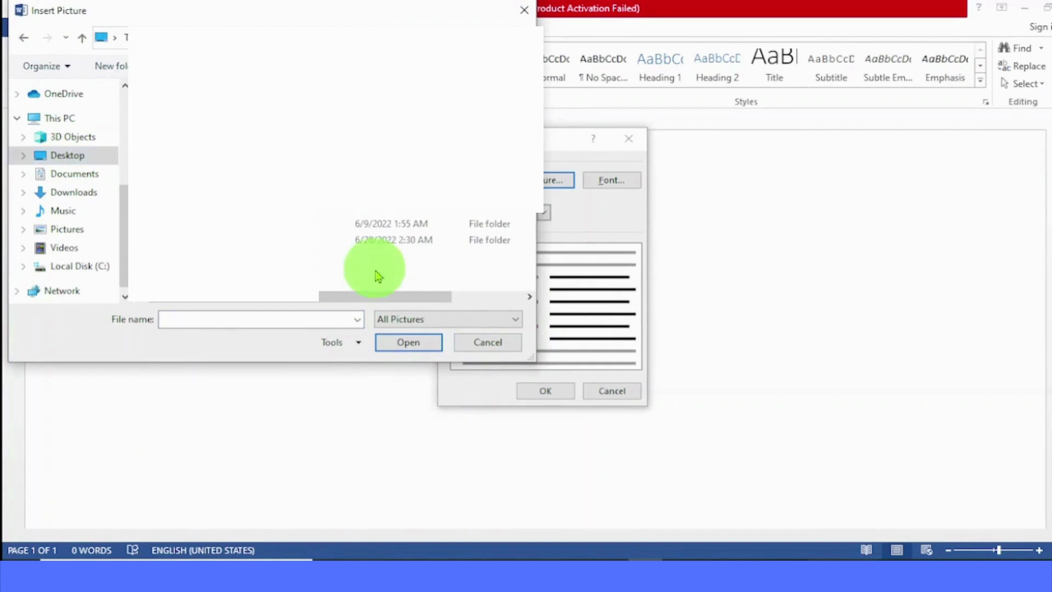
pyautogui.click(426, 344)
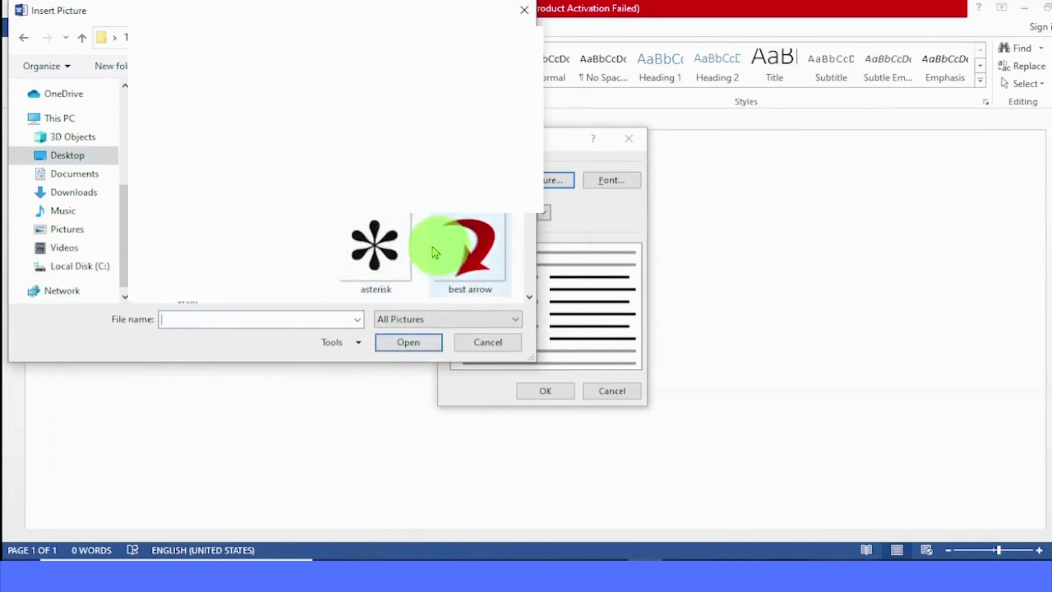
pyautogui.click(371, 255)
pyautogui.click(405, 341)
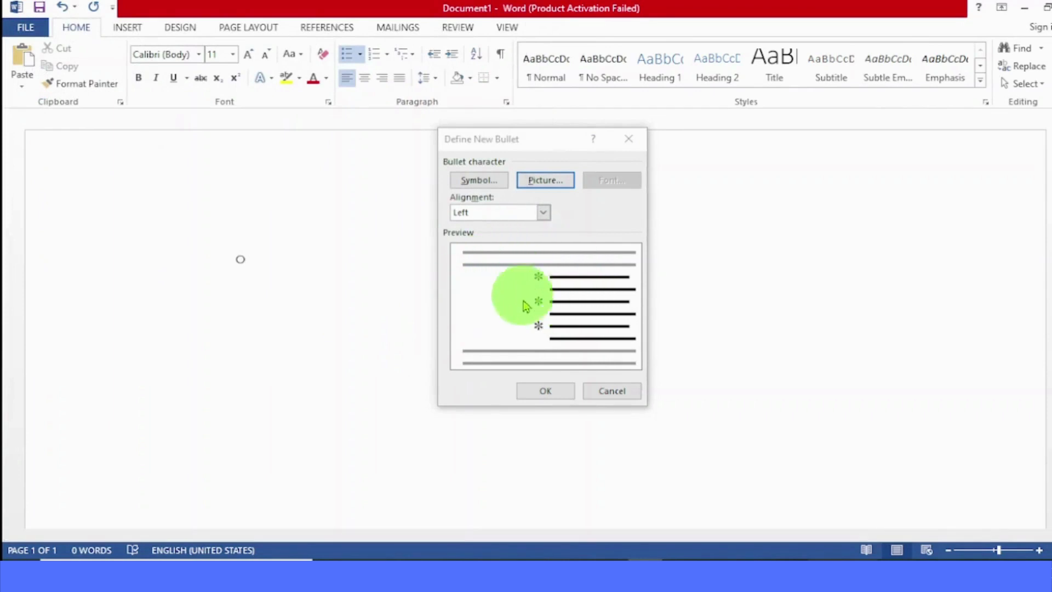
pyautogui.click(544, 390)
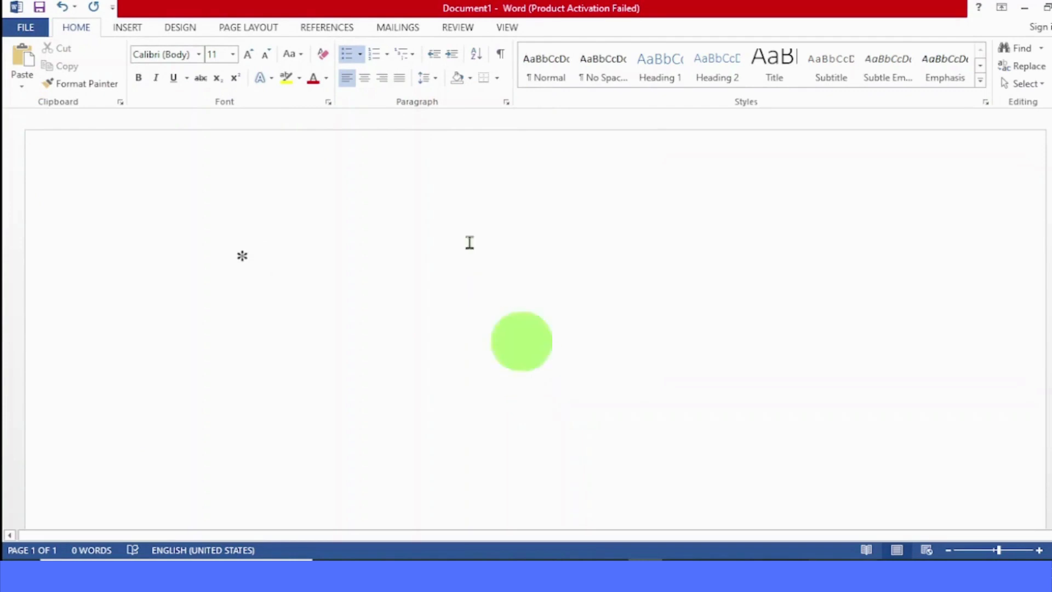
# Step: Check the bullet library for the new bullets and remove the asterisk bullet from the empty line
pyautogui.click(361, 57)
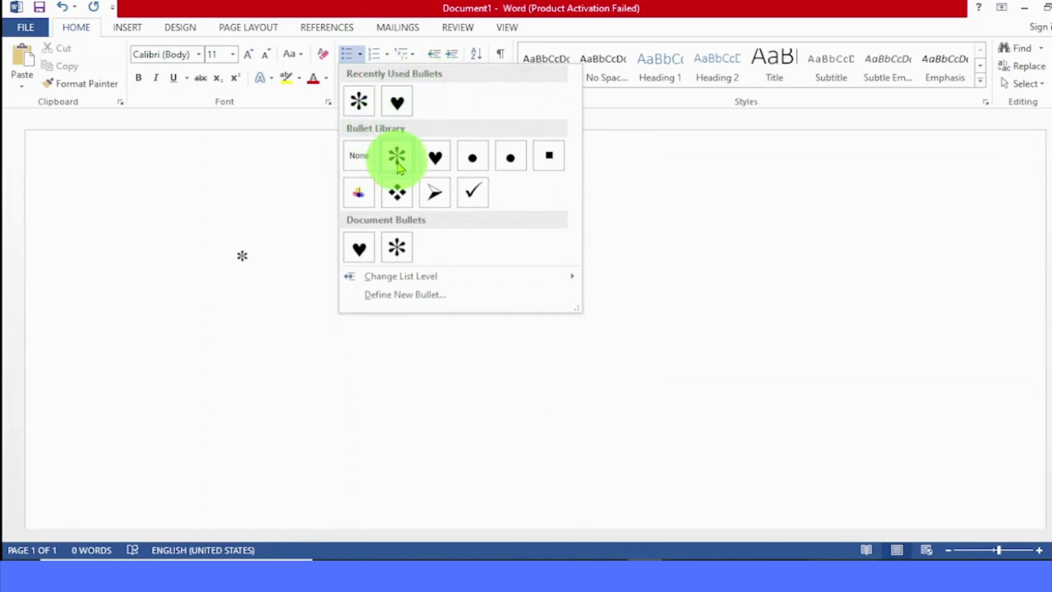
pyautogui.click(306, 215)
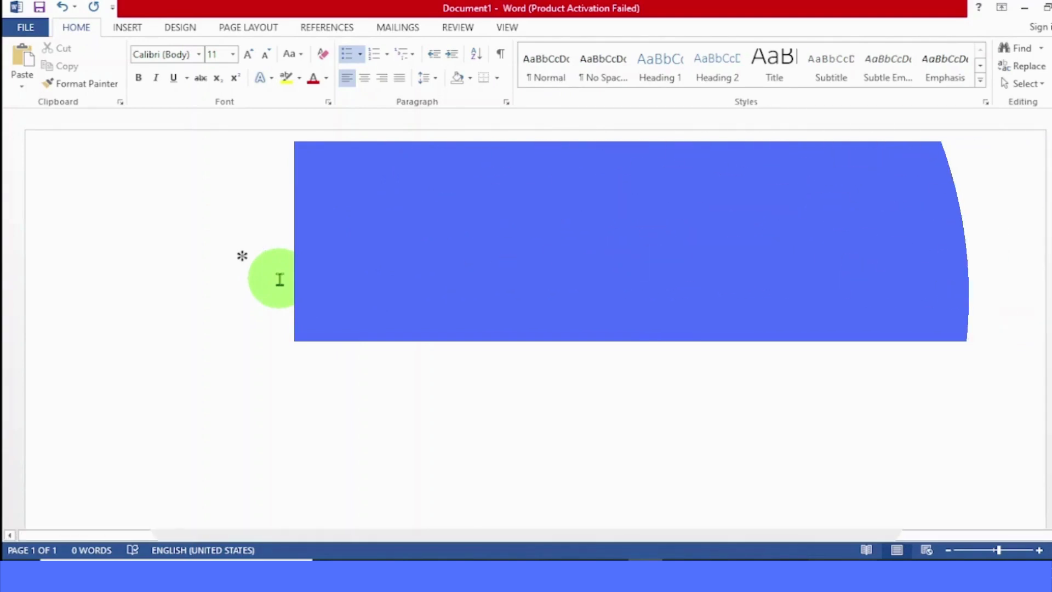
pyautogui.press('BackSpace')
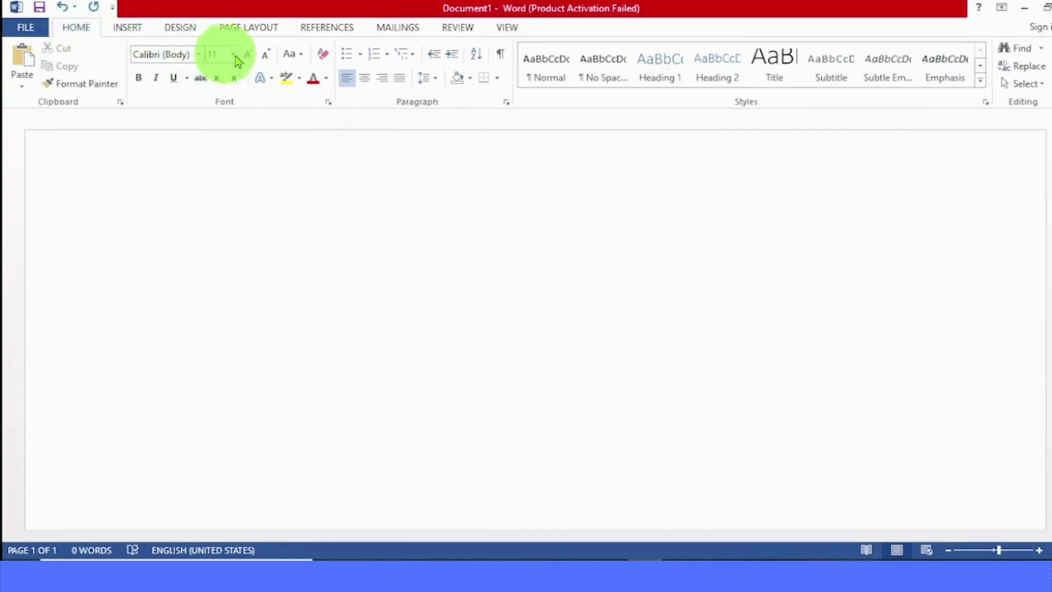
# Step: Create a heart-bulleted list with the items Fried chicken, Boiled chicken and Roasted chicken, and end the list after the last item
pyautogui.click(360, 57)
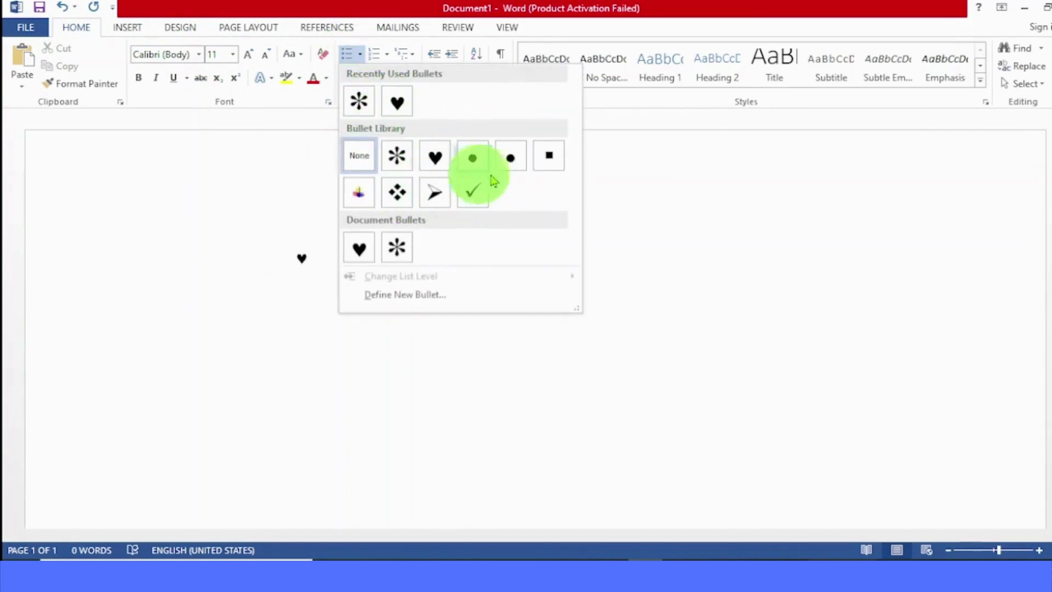
pyautogui.click(398, 104)
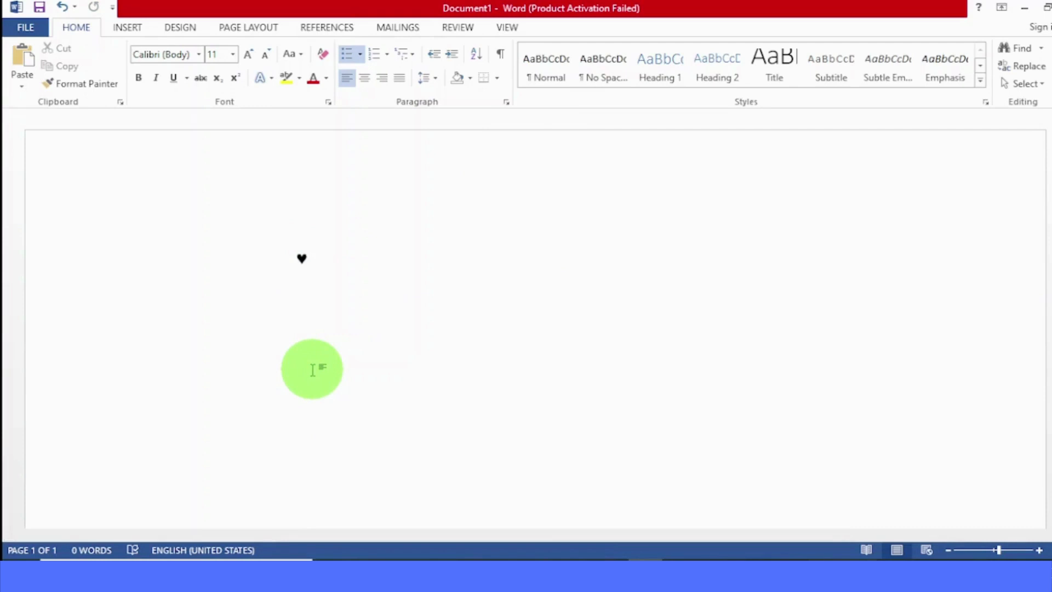
pyautogui.write('Fried chicken')
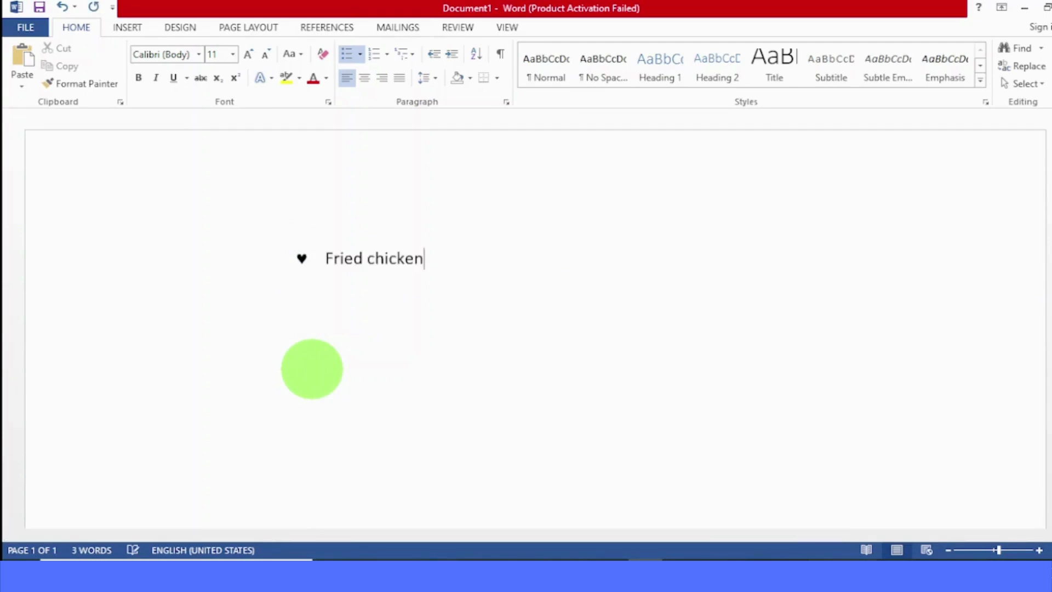
pyautogui.press('Return')
pyautogui.write('Boiled chicken')
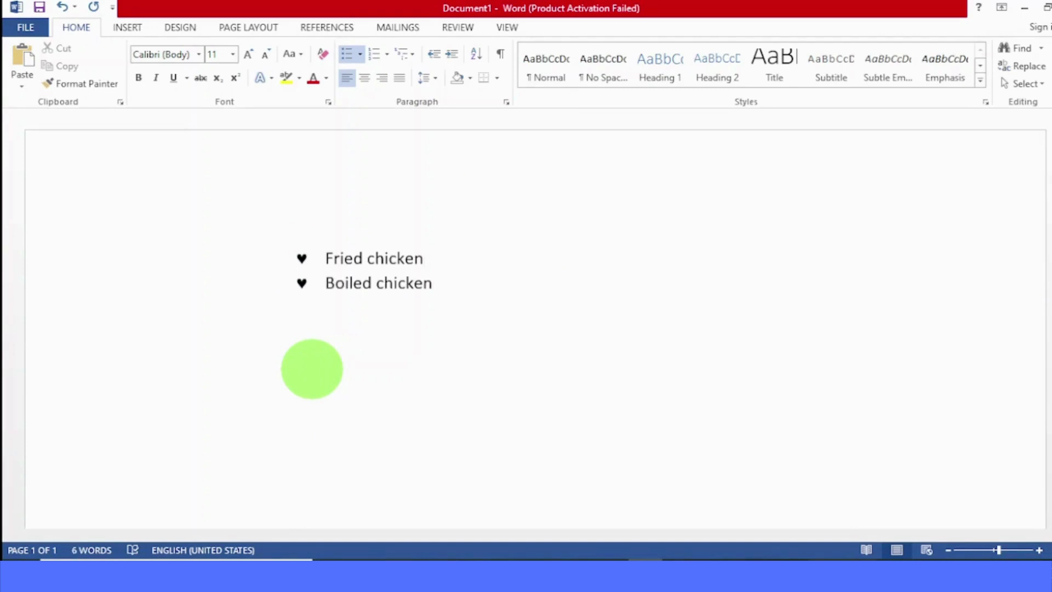
pyautogui.press('Return')
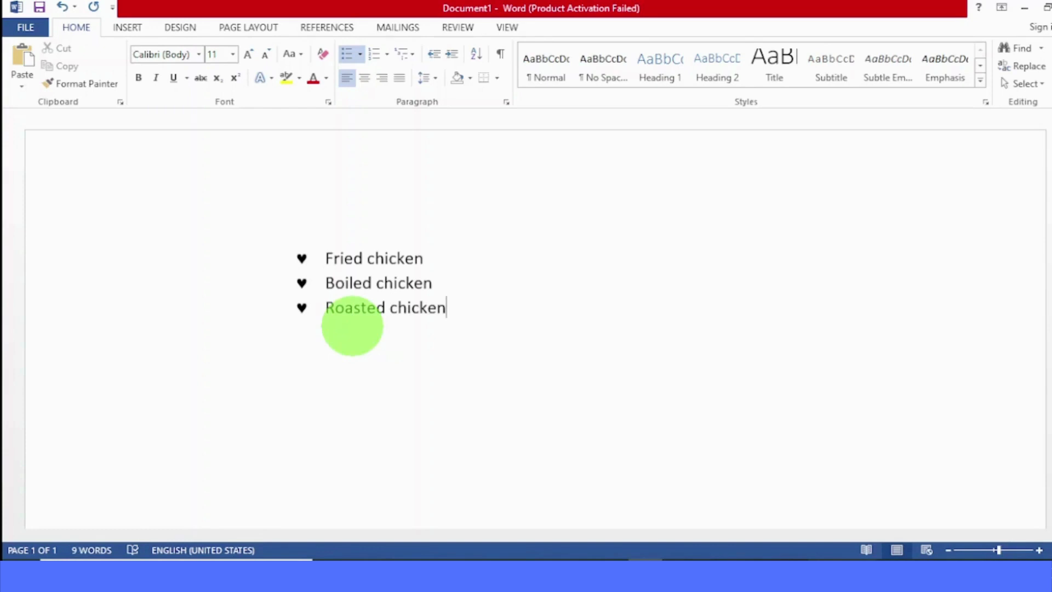
pyautogui.press('Return')
pyautogui.press('Return')
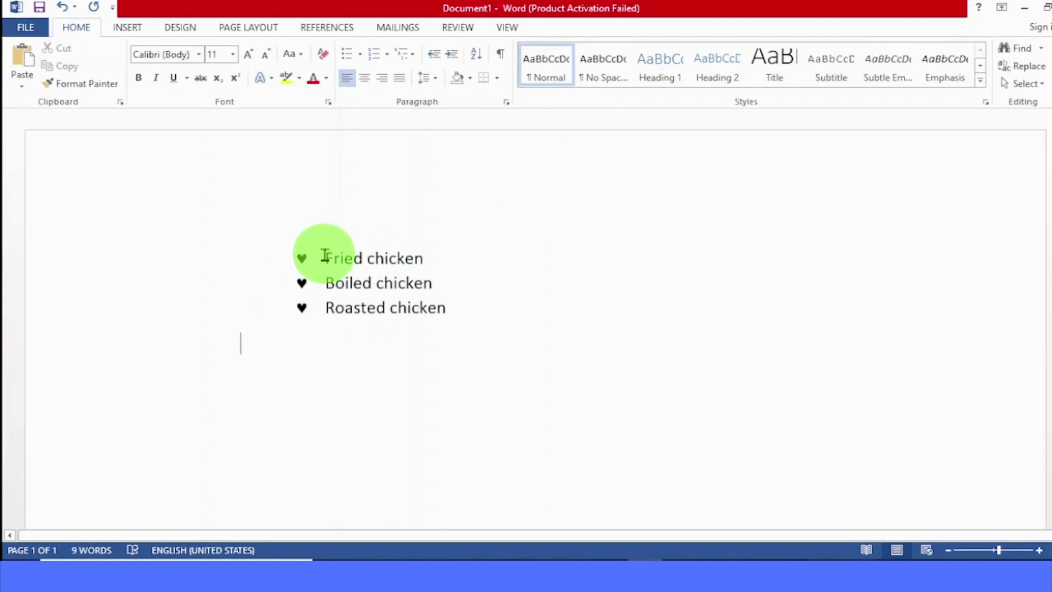
# Step: Remove the heart bullets from the three chicken items by setting their bullet style to None
pyautogui.moveTo(325, 256); pyautogui.dragTo(421, 312)
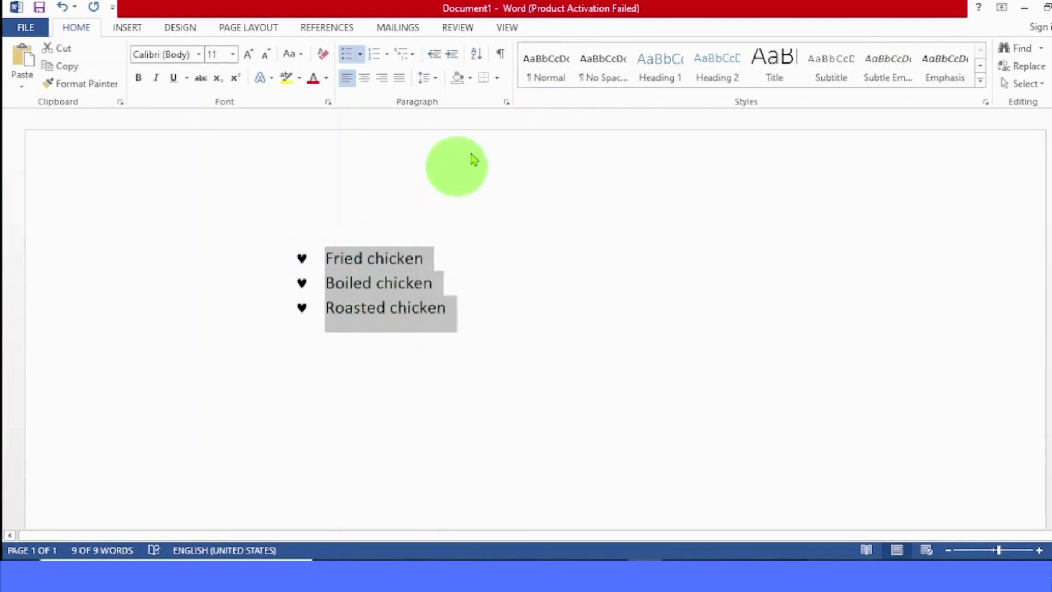
pyautogui.click(360, 55)
pyautogui.click(358, 158)
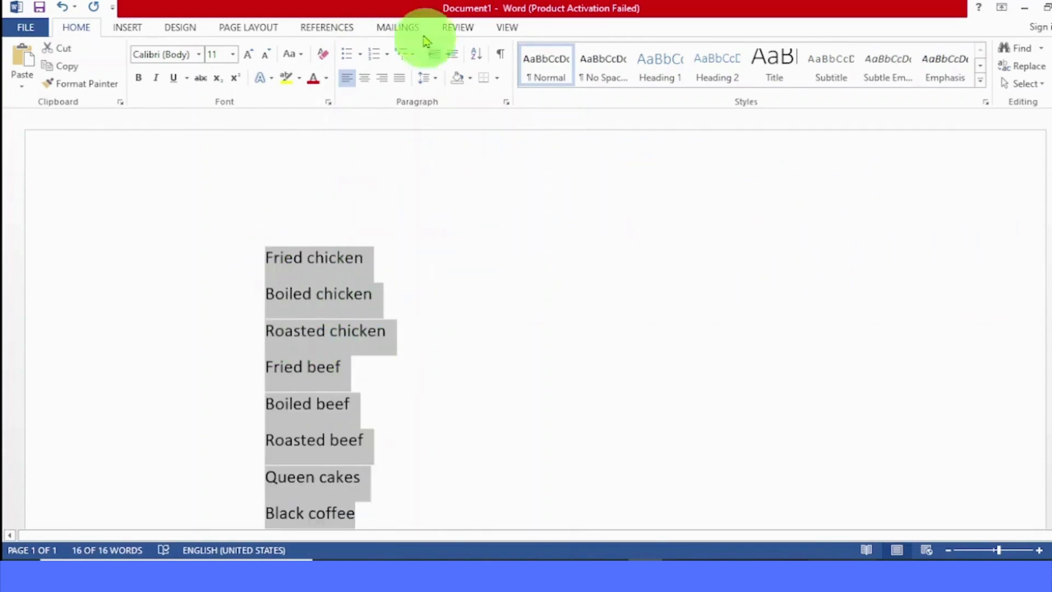
# Step: Apply the first solid round library bullet to all eight selected food items, from Fried chicken to Black coffee
pyautogui.click(360, 55)
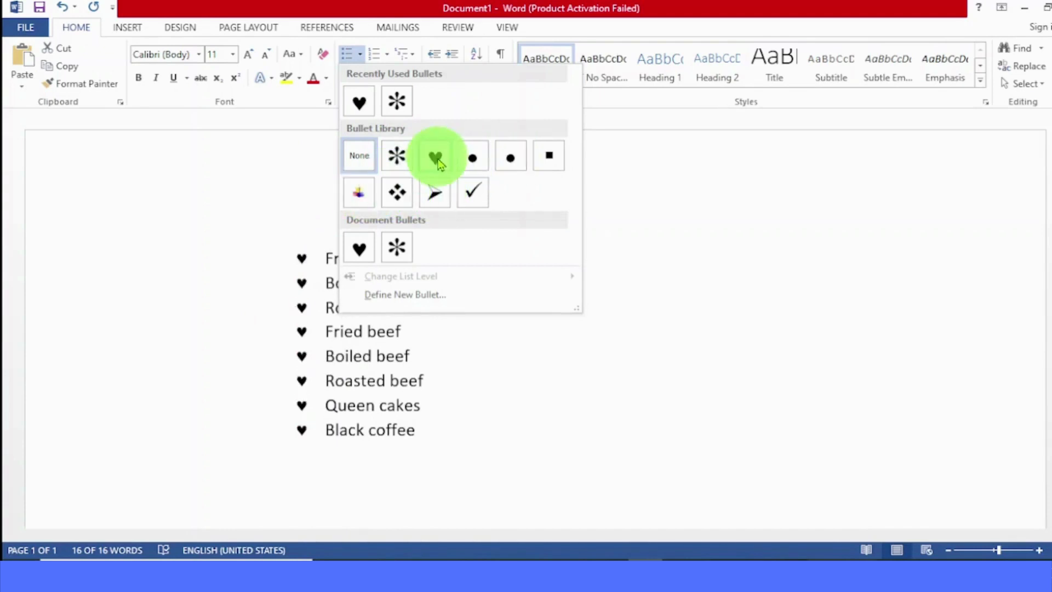
pyautogui.click(474, 160)
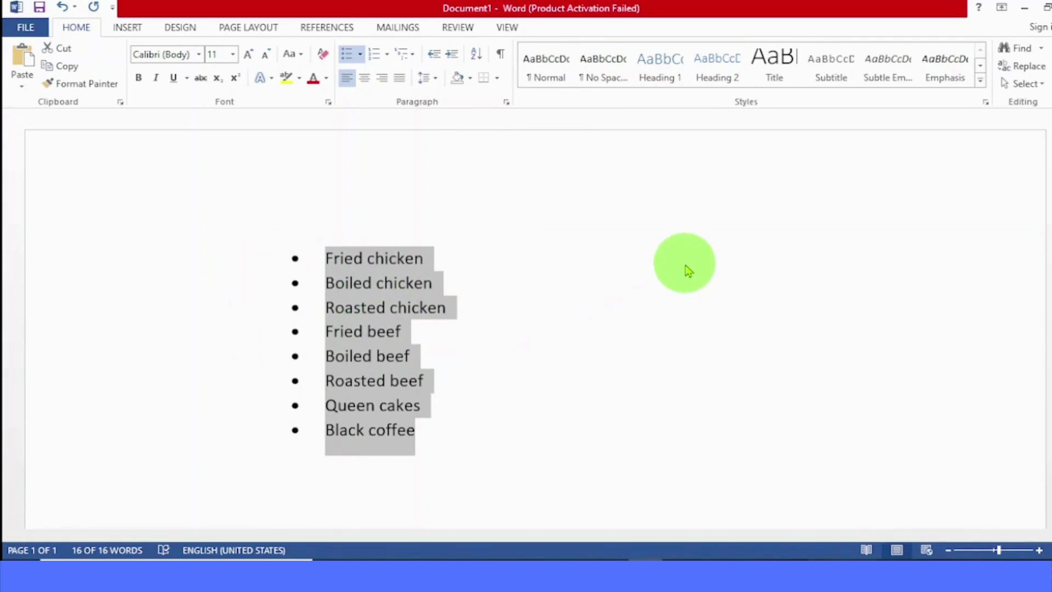
pyautogui.click(499, 298)
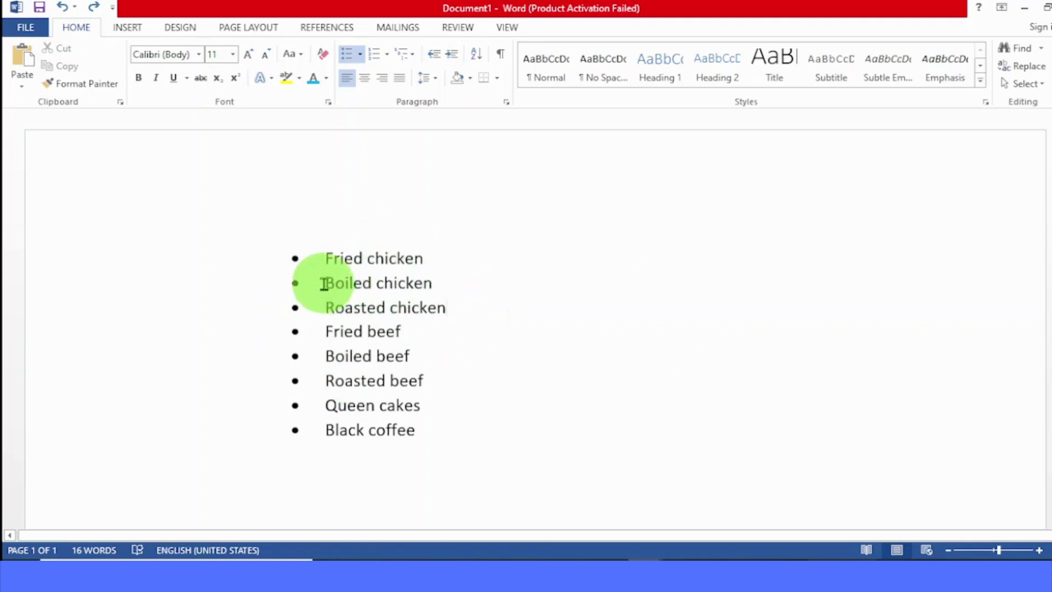
# Step: Change the list level of Boiled chicken and Roasted chicken to the second level
pyautogui.moveTo(324, 284); pyautogui.dragTo(432, 307)
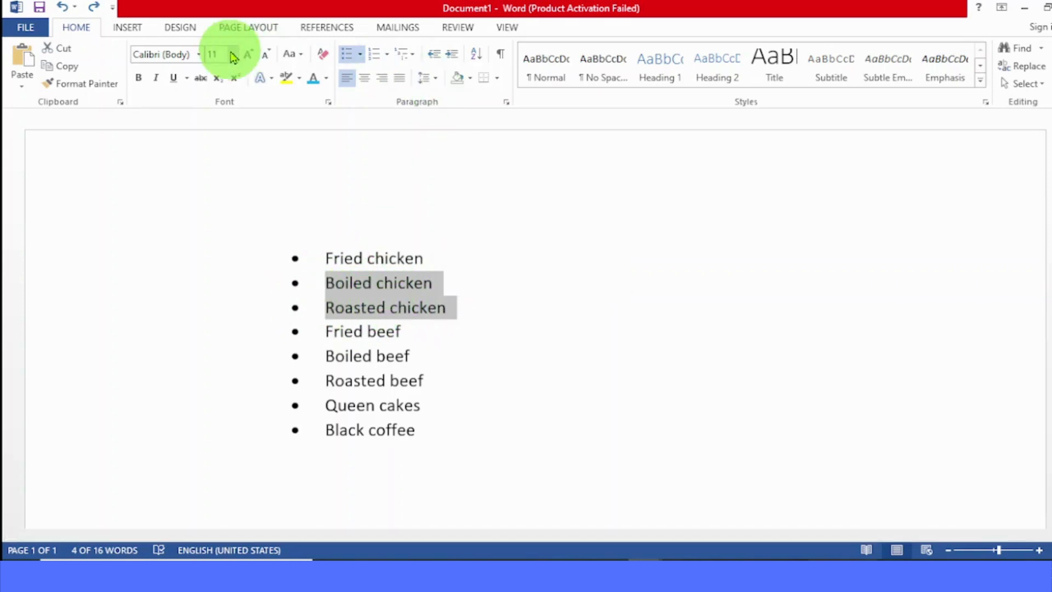
pyautogui.click(78, 31)
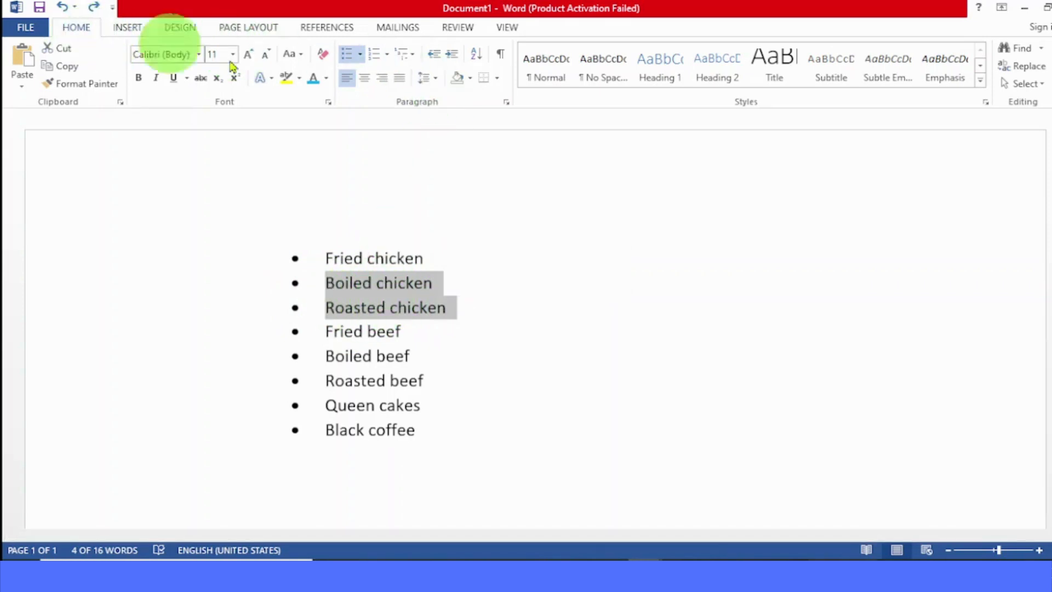
pyautogui.click(360, 54)
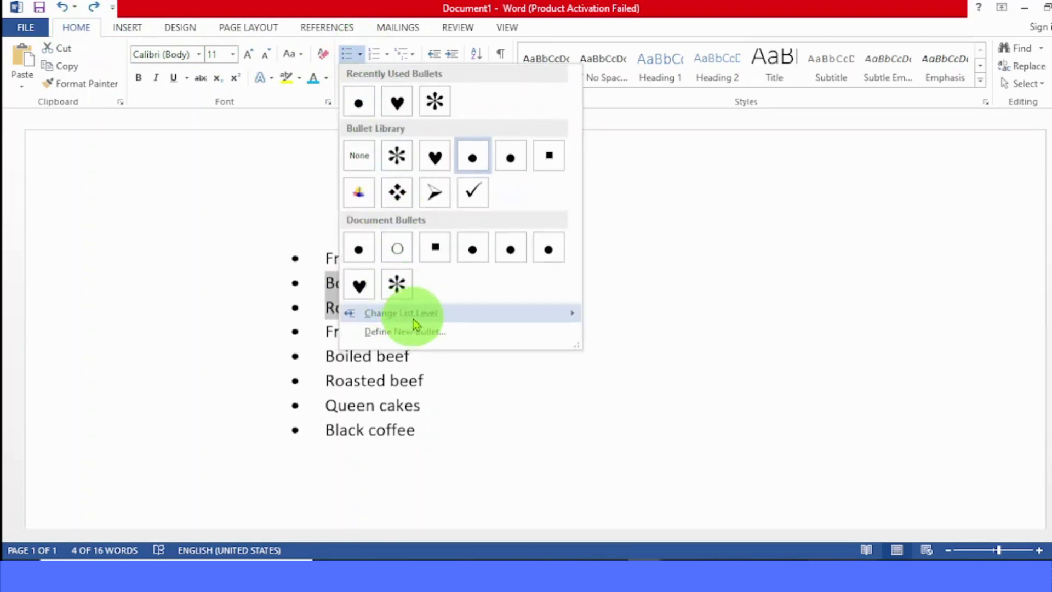
pyautogui.moveTo(409, 313)
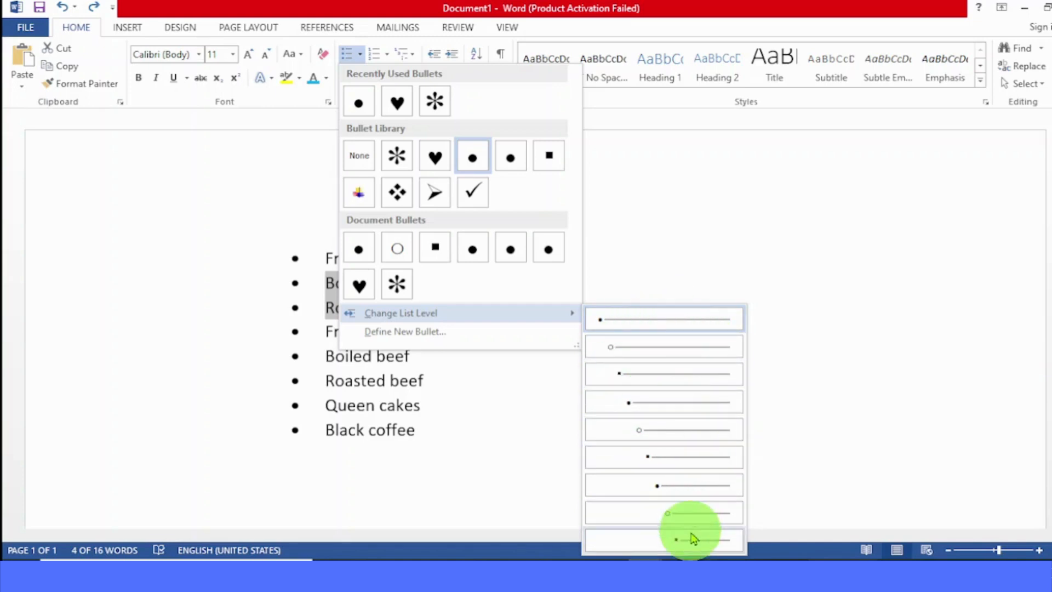
pyautogui.click(631, 351)
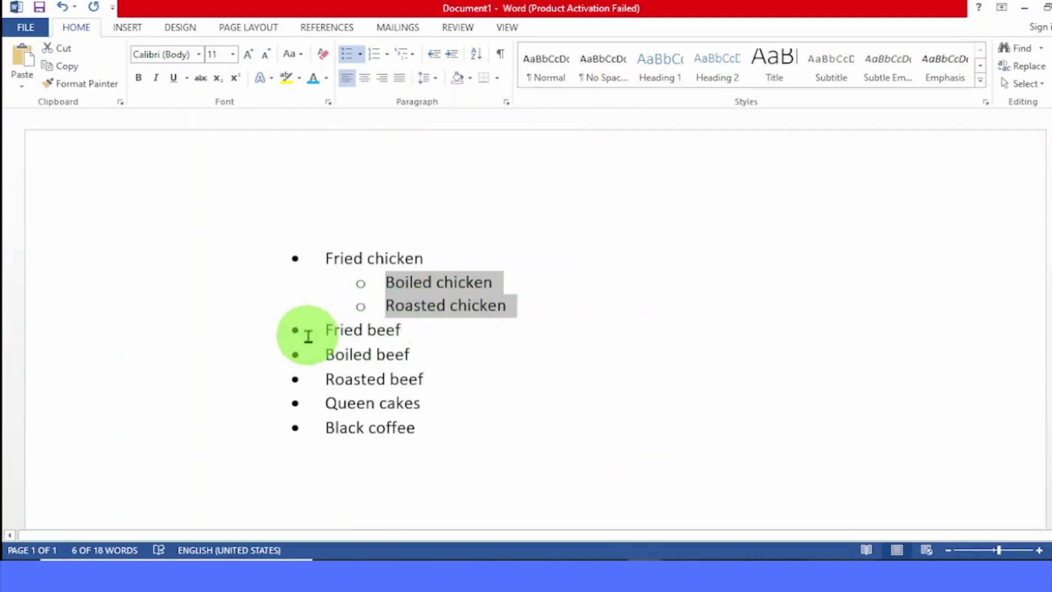
# Step: Demote Fried beef and Boiled beef by two levels to the third list level
pyautogui.moveTo(325, 336); pyautogui.dragTo(405, 359)
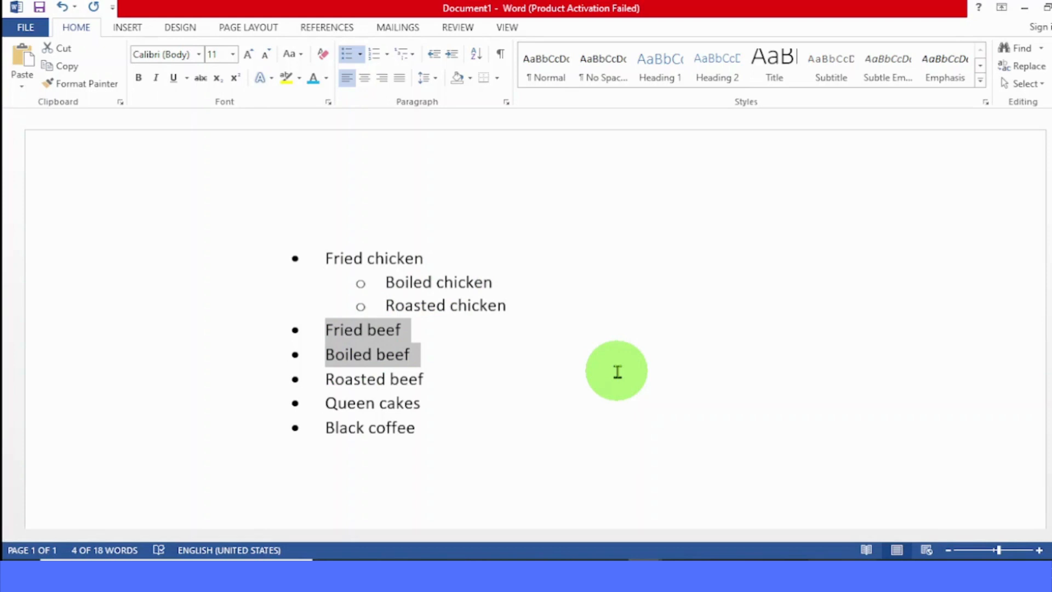
pyautogui.press('Tab')
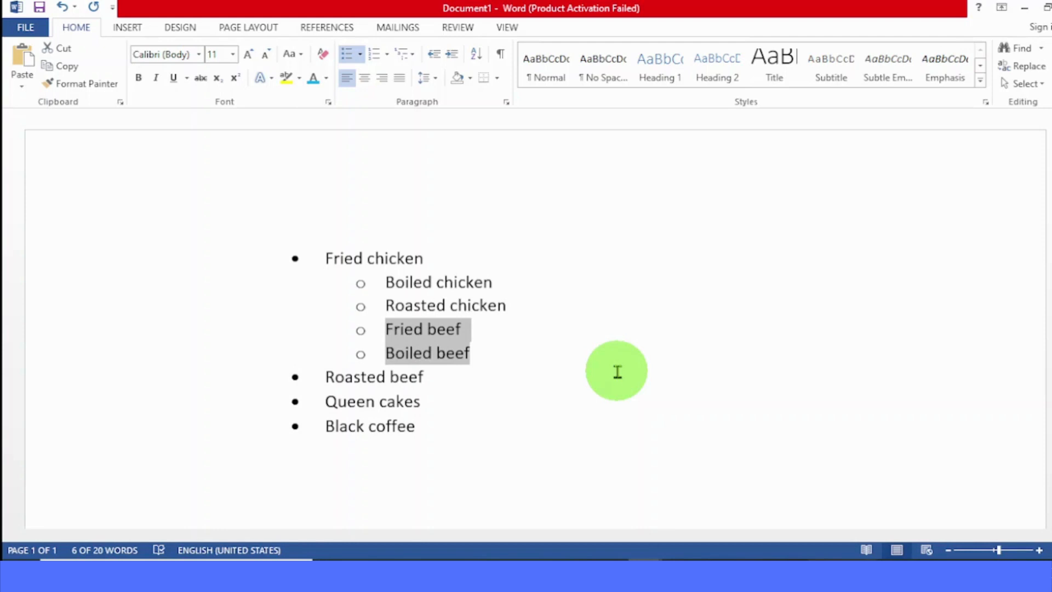
pyautogui.press('Tab')
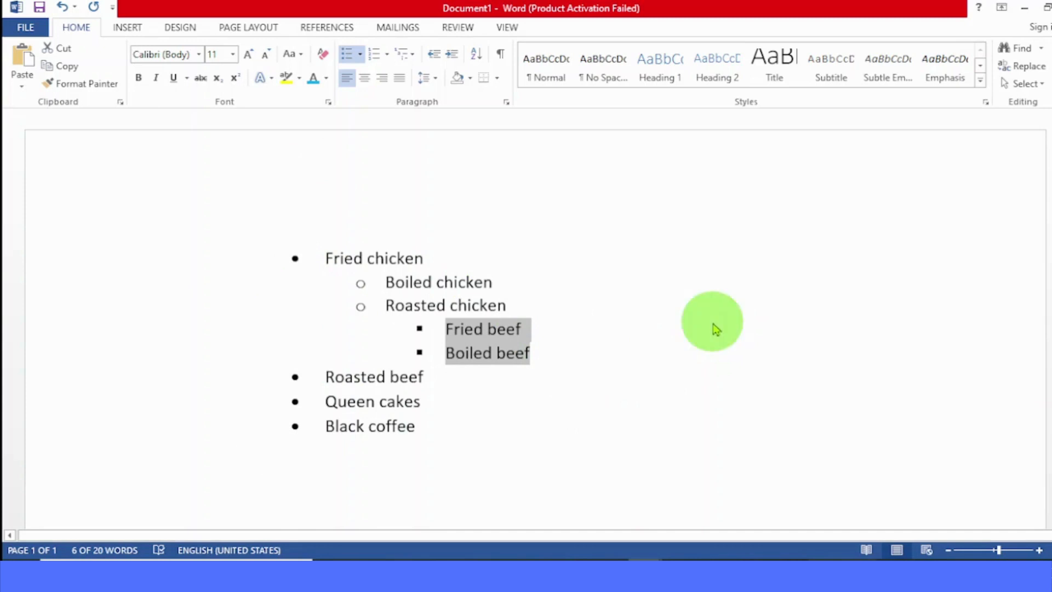
pyautogui.click(715, 328)
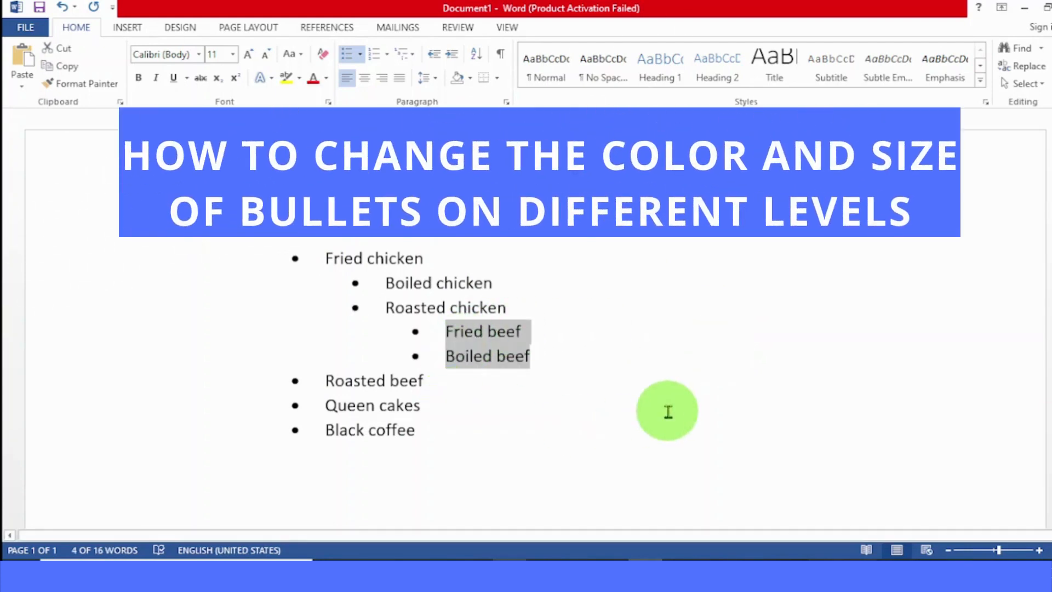
# Step: Format the first-level bullets at font size 16 in standard red, leaving the item text as it is
pyautogui.click(583, 265)
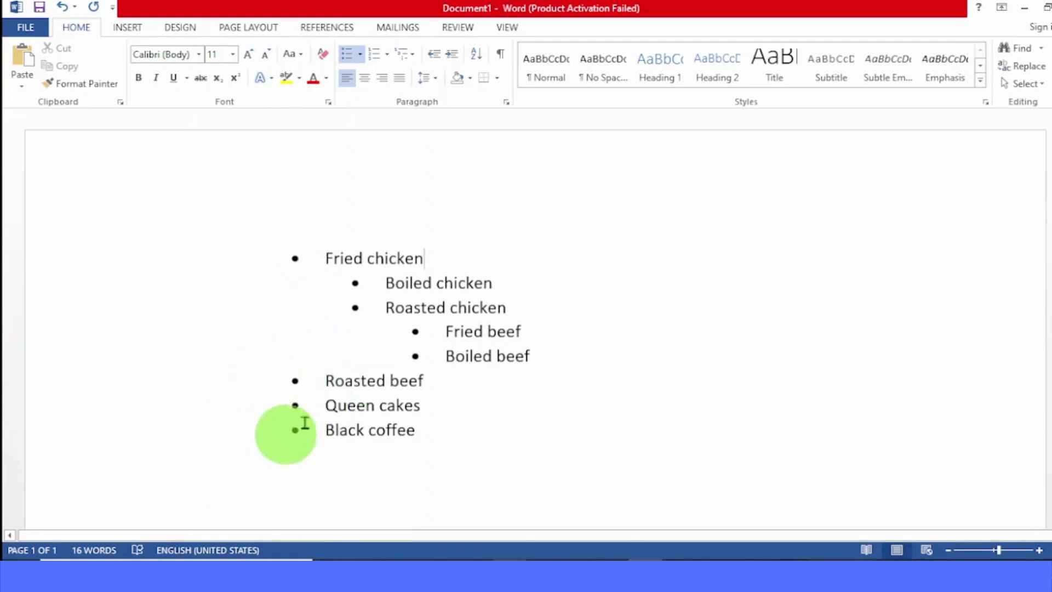
pyautogui.click(325, 339)
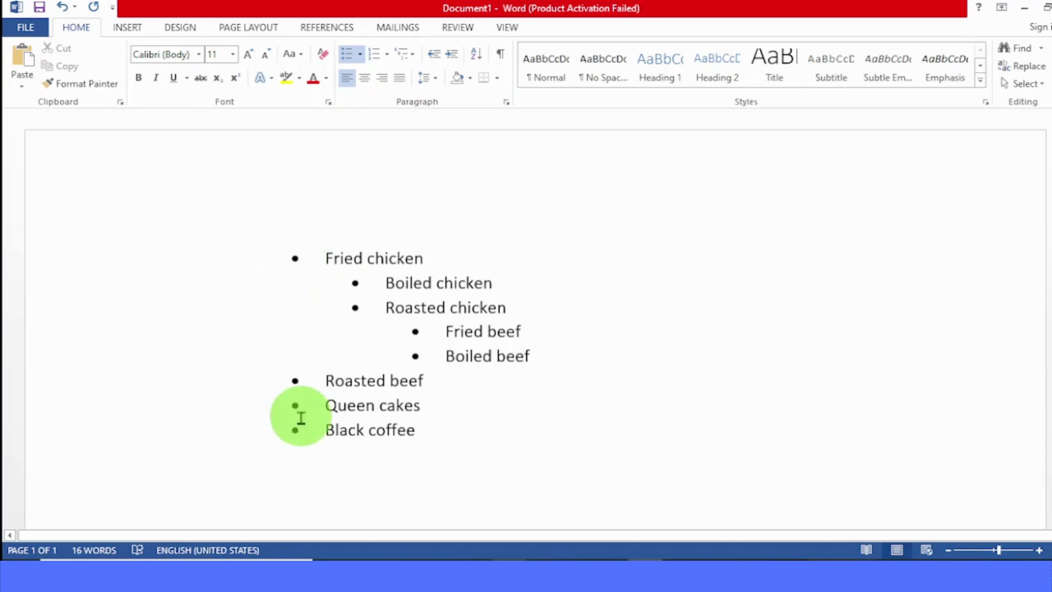
pyautogui.click(293, 259)
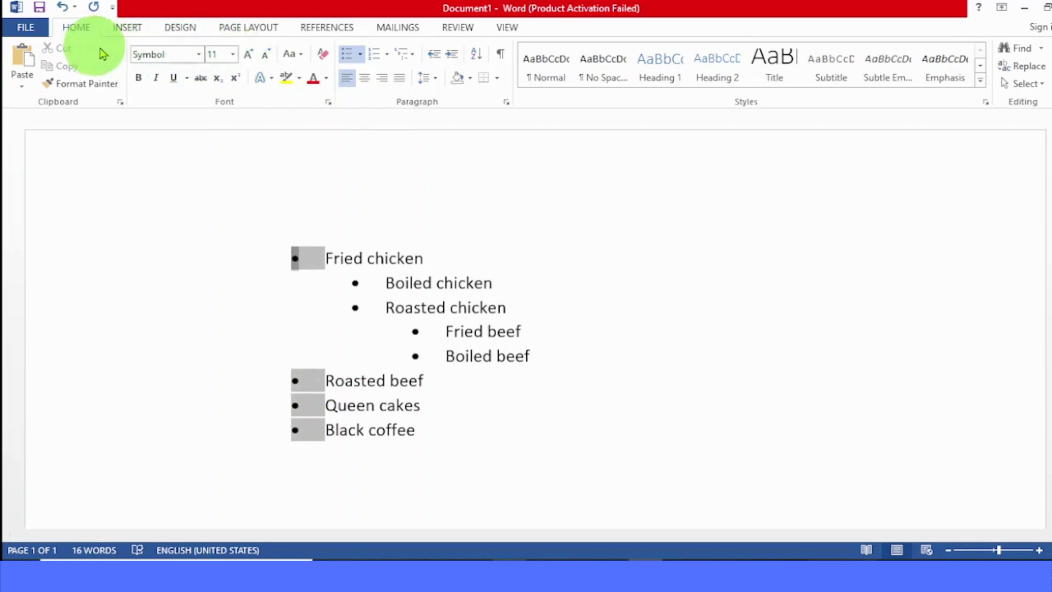
pyautogui.click(232, 55)
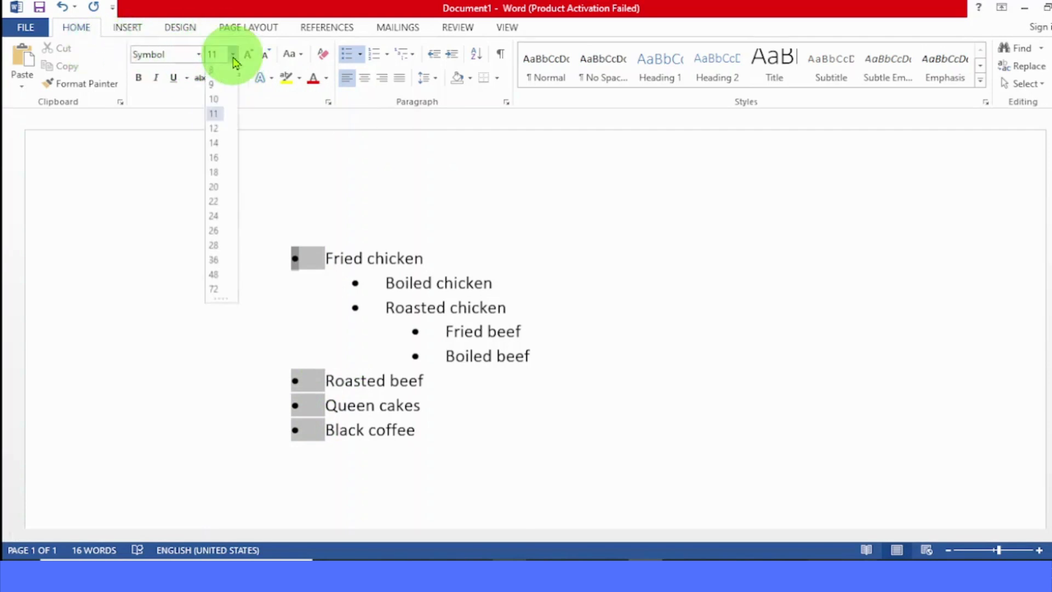
pyautogui.click(215, 160)
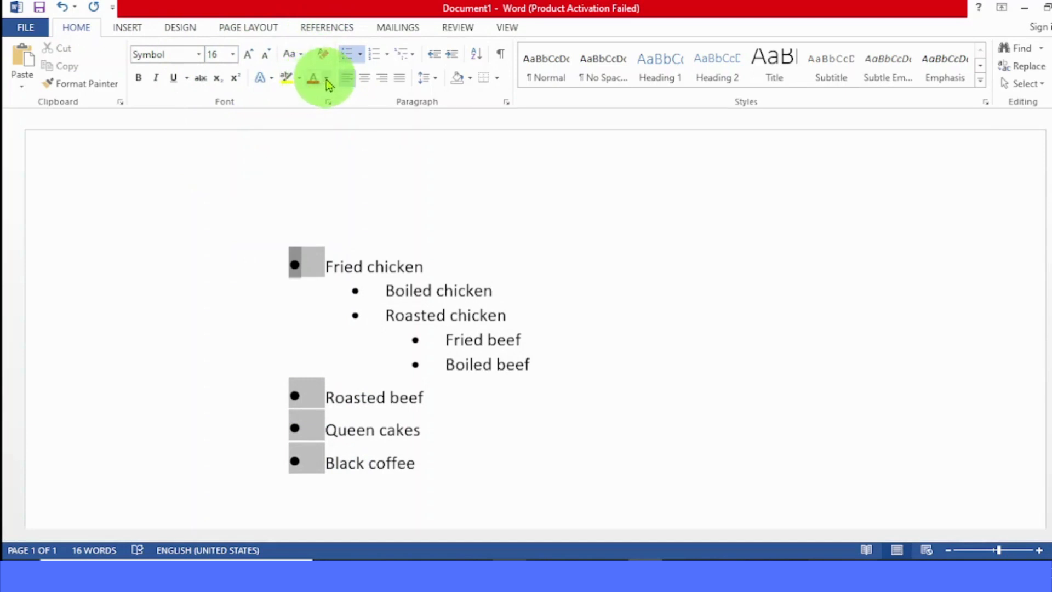
pyautogui.click(326, 80)
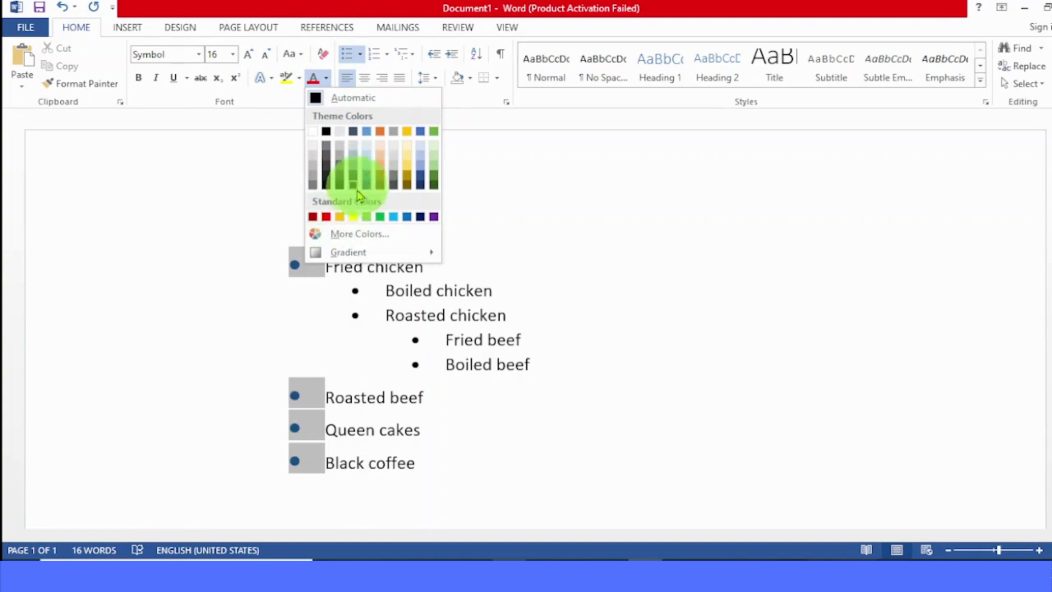
pyautogui.click(328, 217)
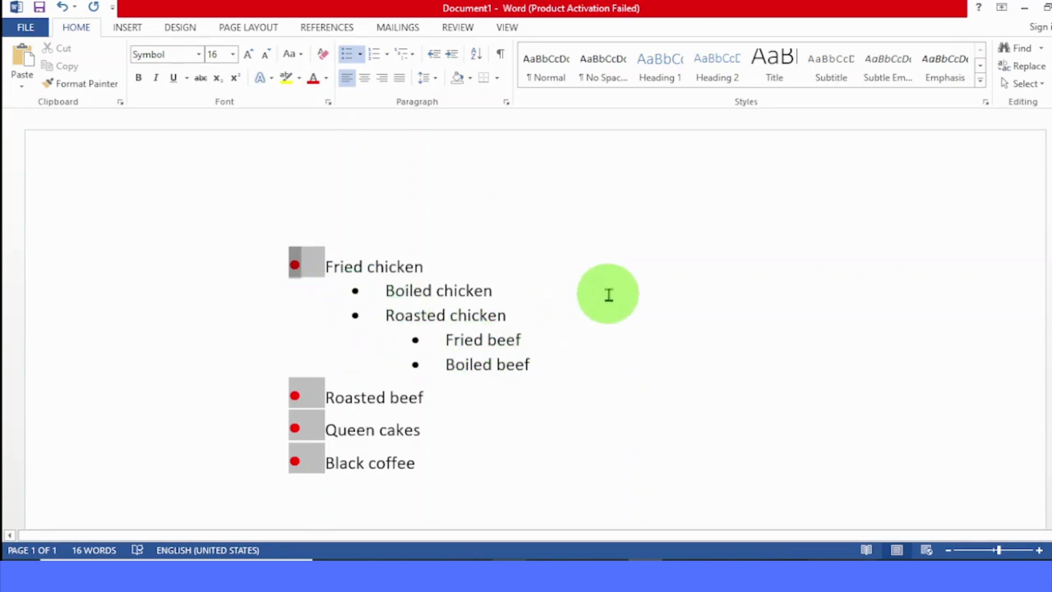
pyautogui.click(608, 294)
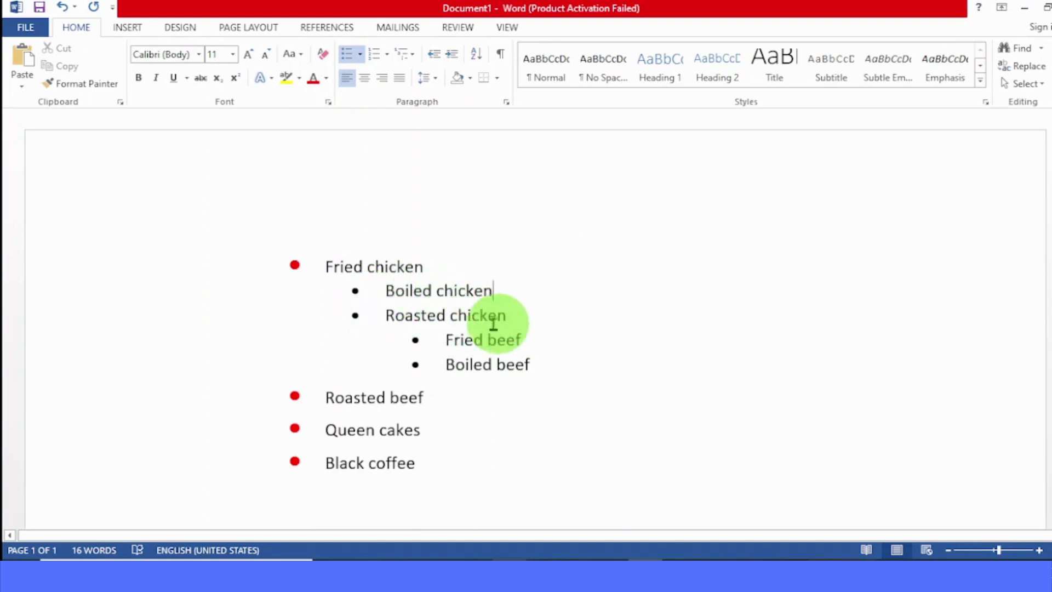
# Step: Format the second-level bullets of Boiled chicken and Roasted chicken at font size 12 in standard yellow
pyautogui.click(356, 290)
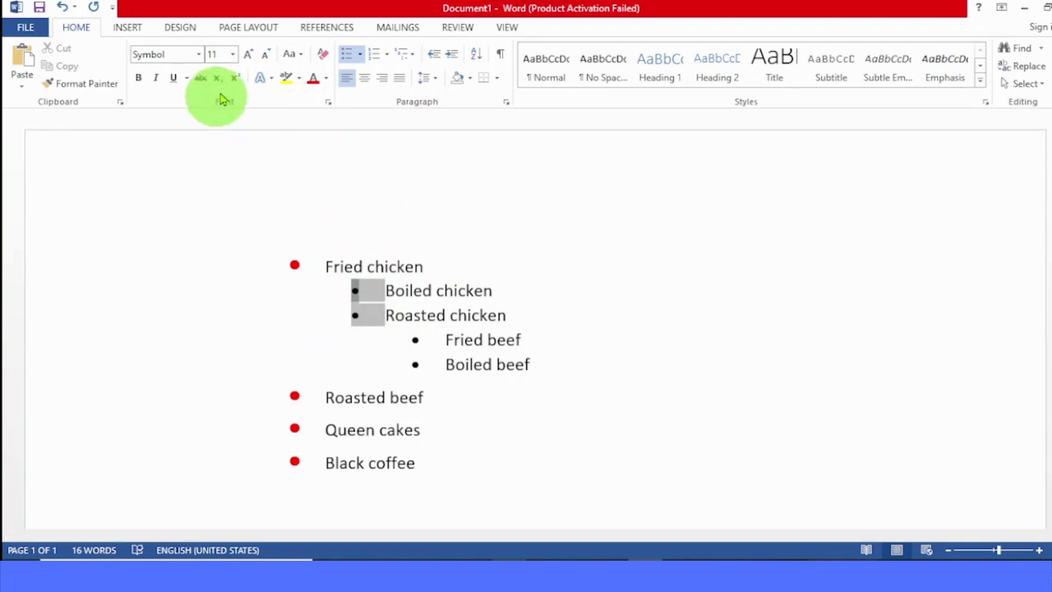
pyautogui.click(232, 55)
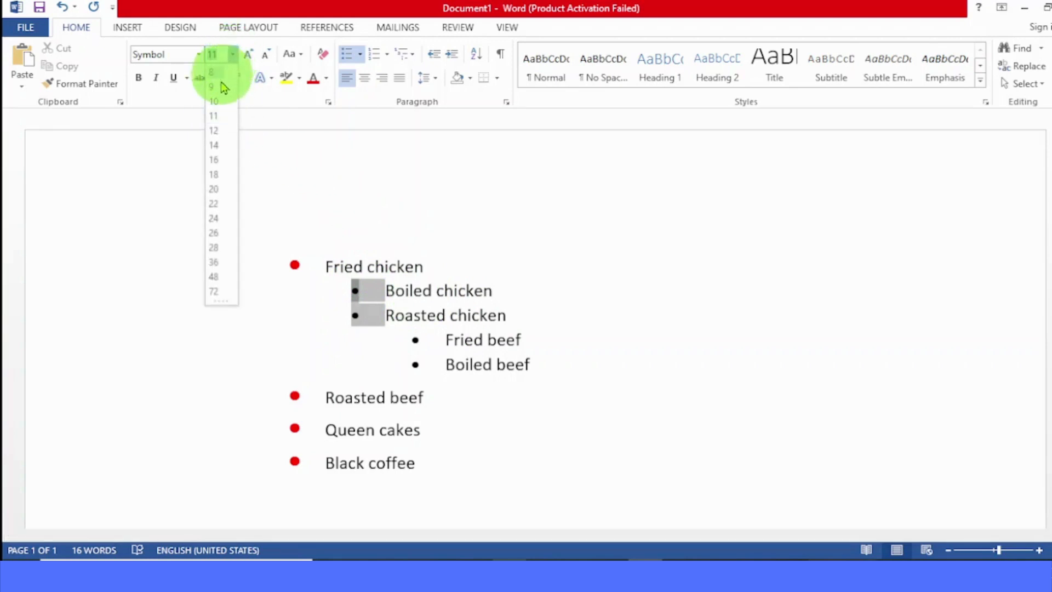
pyautogui.click(213, 132)
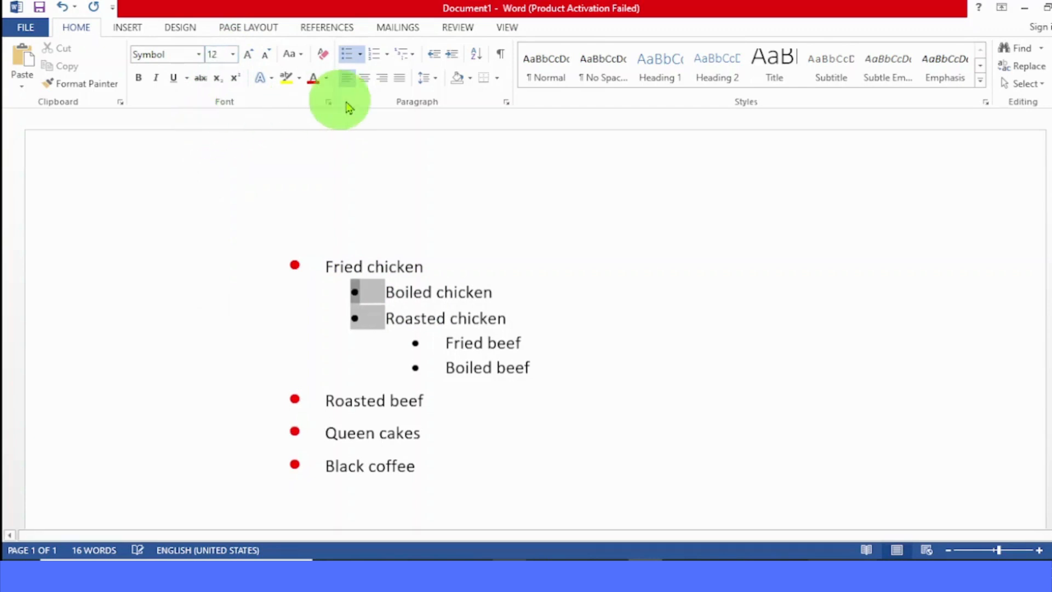
pyautogui.click(328, 79)
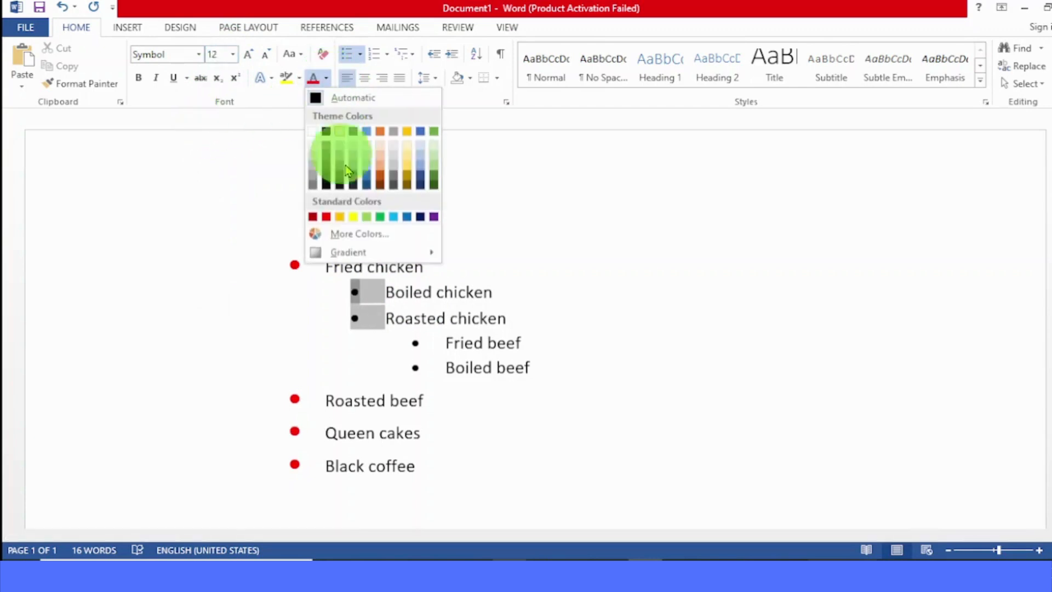
pyautogui.click(351, 217)
pyautogui.click(542, 297)
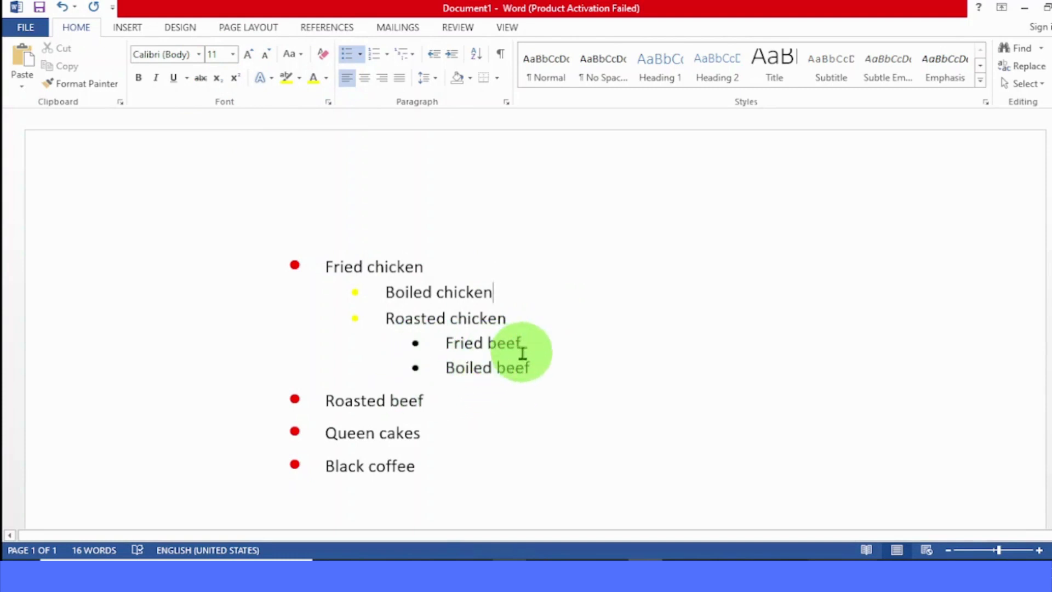
# Step: Format the third-level bullets of Fried beef and Boiled beef at font size 22 in Light Blue
pyautogui.click(415, 344)
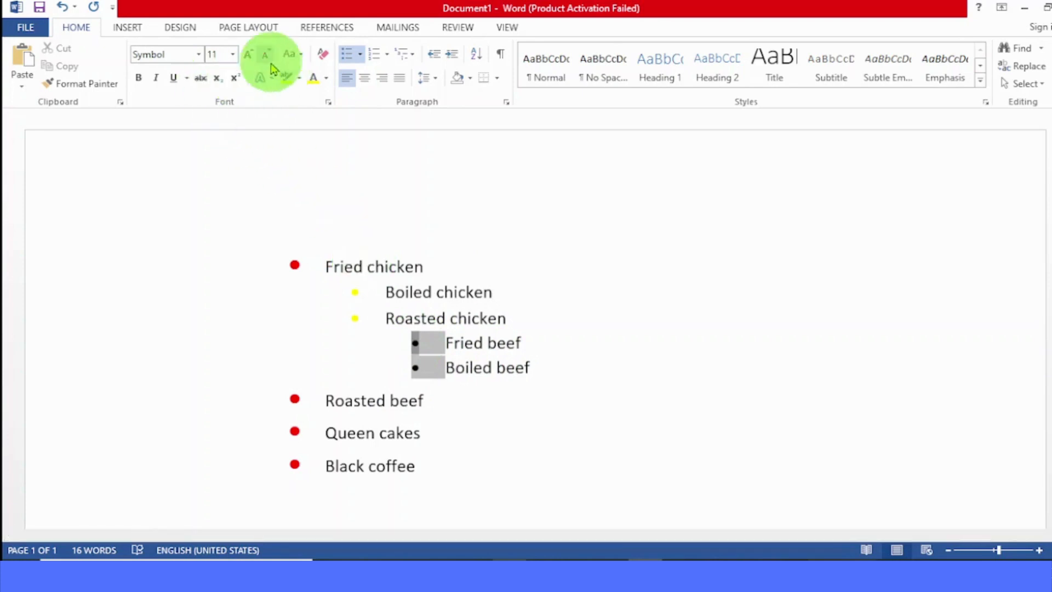
pyautogui.click(232, 57)
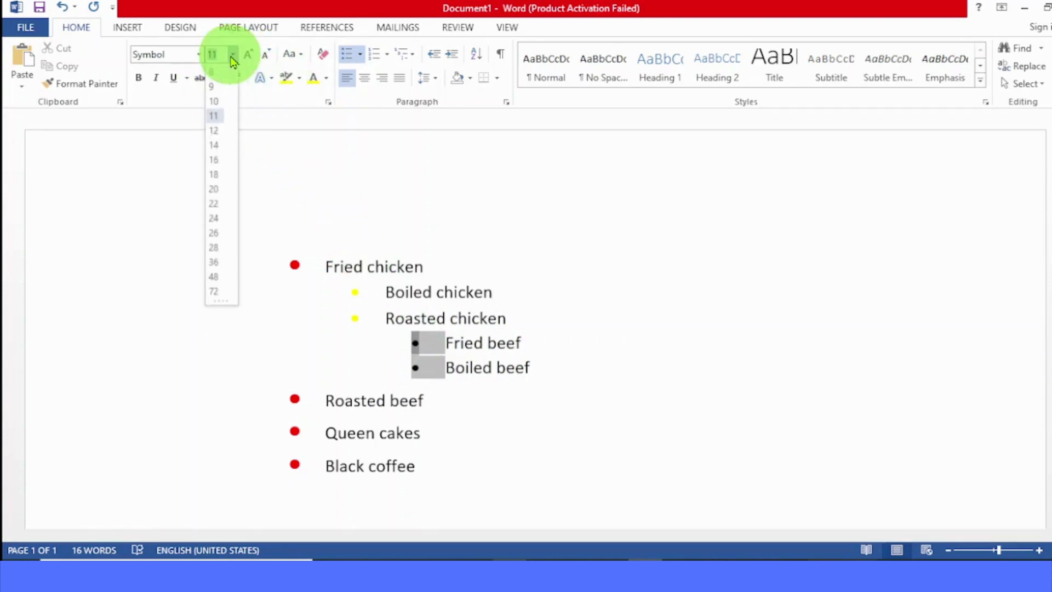
pyautogui.click(215, 204)
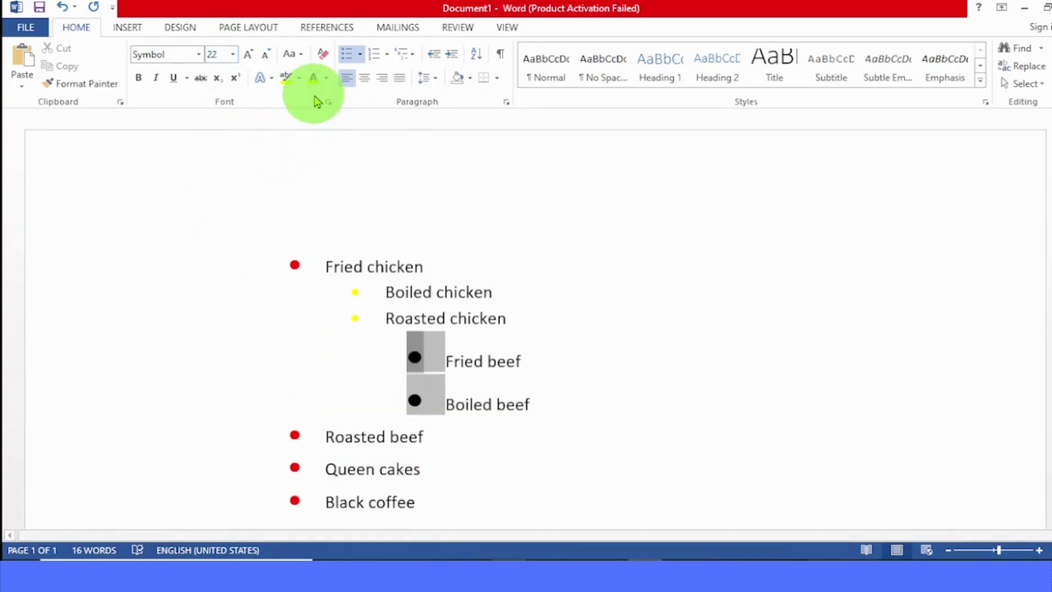
pyautogui.click(328, 79)
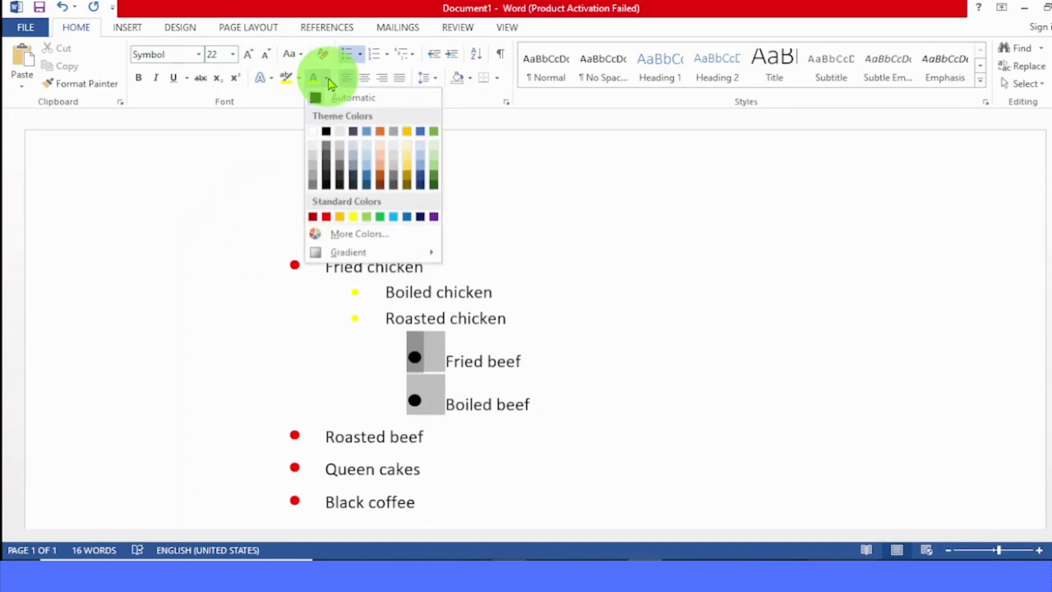
pyautogui.click(394, 221)
pyautogui.click(612, 376)
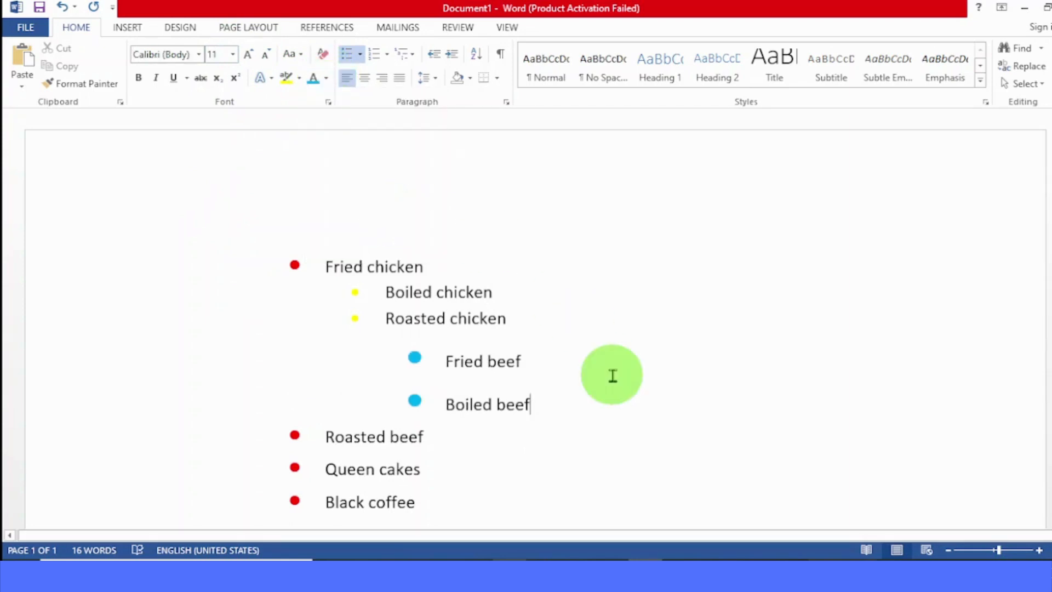